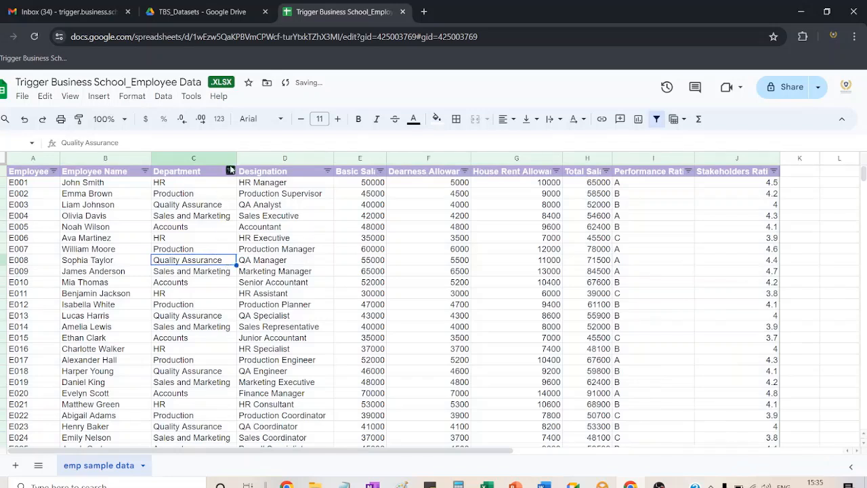
# Review the list of departments in the Department column's filter and keep all of them selected.
pyautogui.click(230, 170)
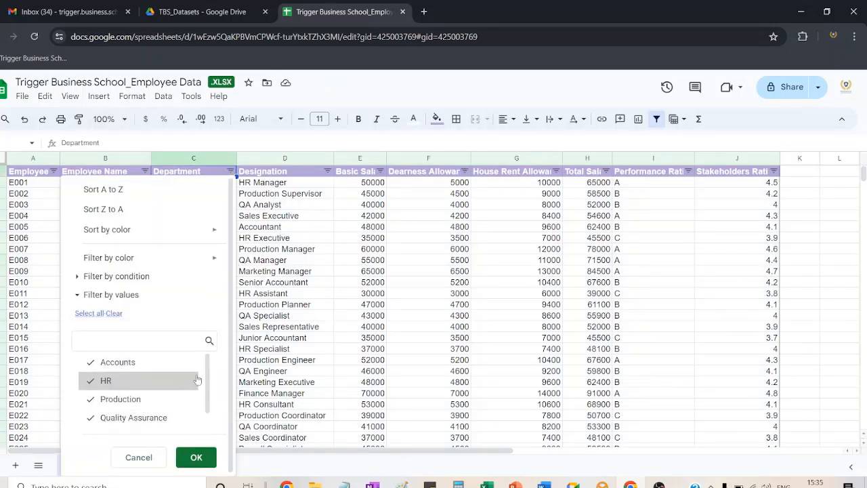
pyautogui.scroll(-1, 210, 385)
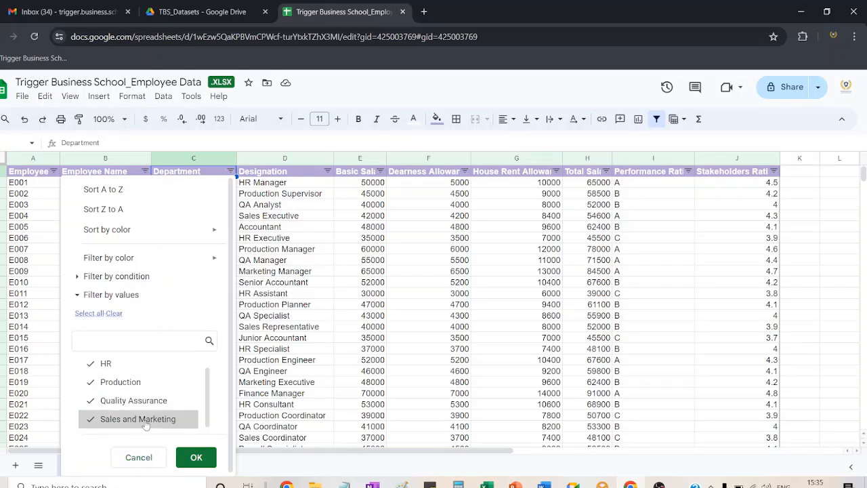
pyautogui.click(196, 458)
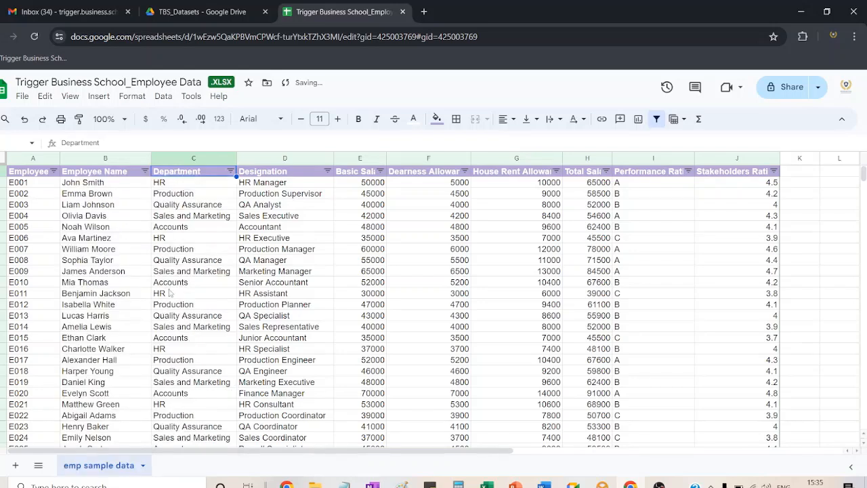
# Insert seven blank rows above the header row of the employee table.
pyautogui.click(3, 171)
pyautogui.moveTo(3, 171); pyautogui.dragTo(3, 237)
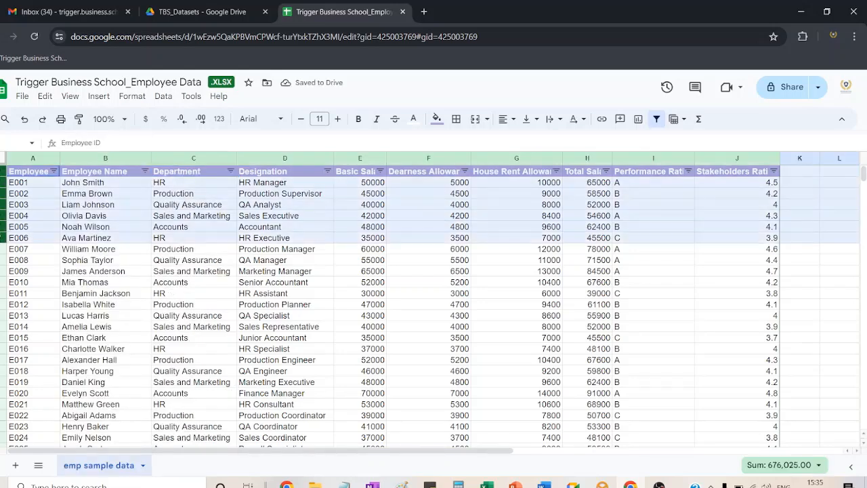
pyautogui.rightClick(4, 234)
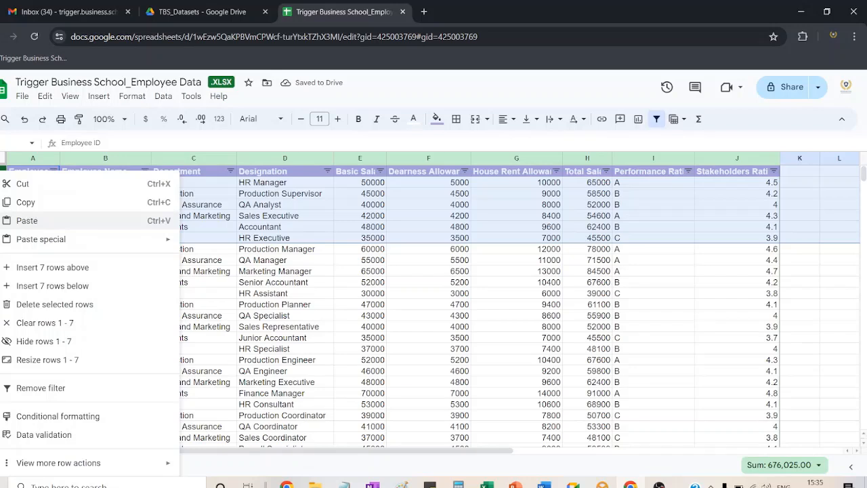
pyautogui.click(60, 269)
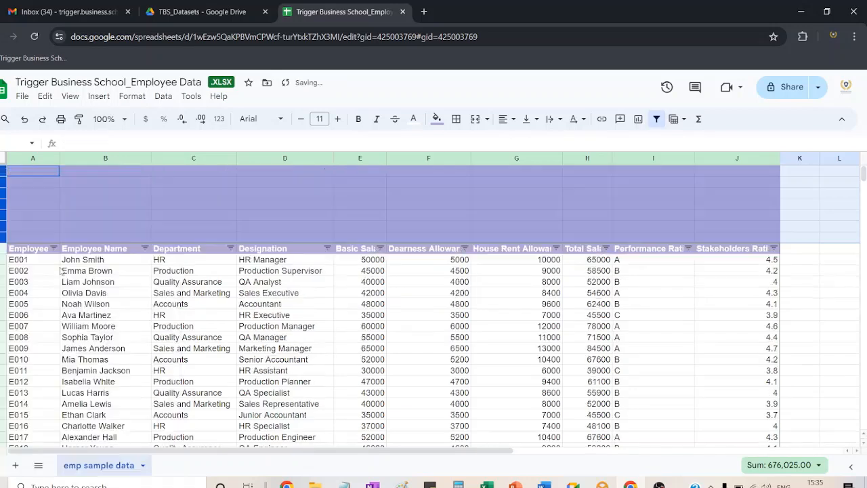
pyautogui.click(186, 204)
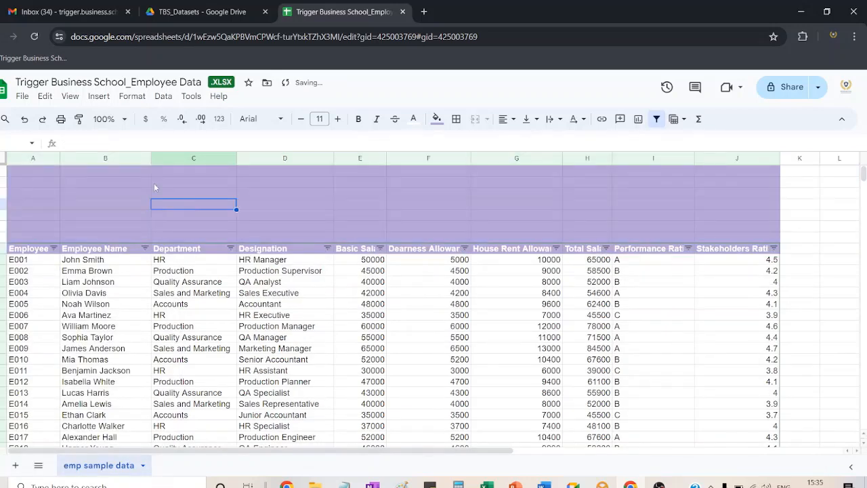
# Copy the five department names from C9:C13 into the blank rows above the table, starting at B2.
pyautogui.moveTo(187, 263); pyautogui.dragTo(189, 306)
pyautogui.hotkey('ctrl', 'c')
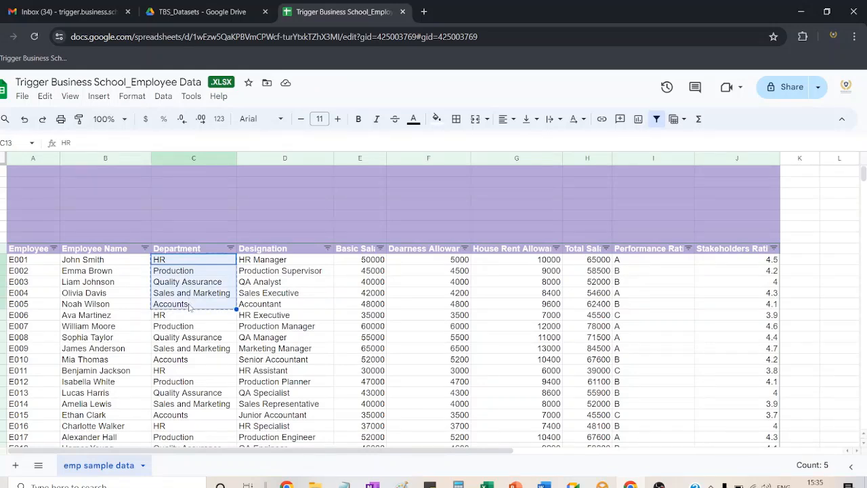
pyautogui.click(131, 183)
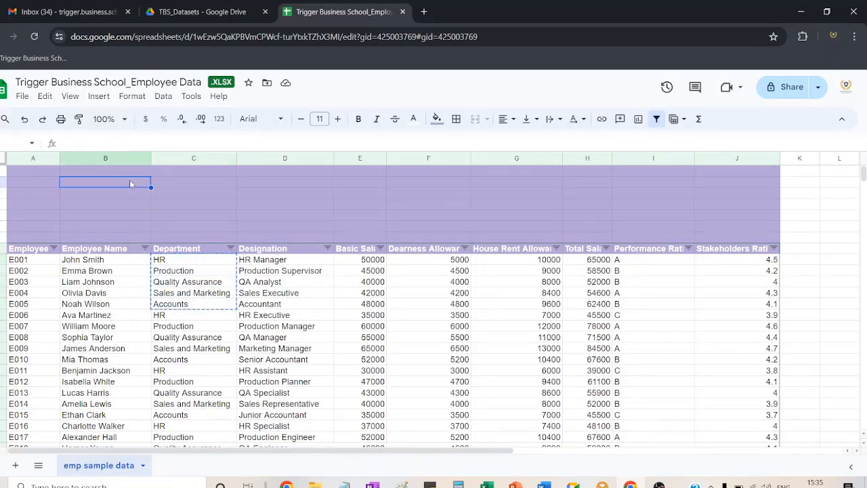
pyautogui.hotkey('ctrl', 'v')
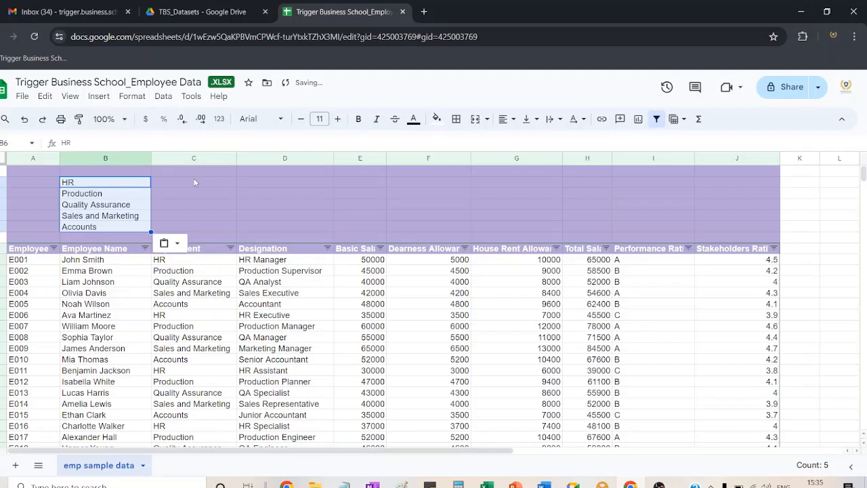
pyautogui.click(221, 193)
pyautogui.click(263, 196)
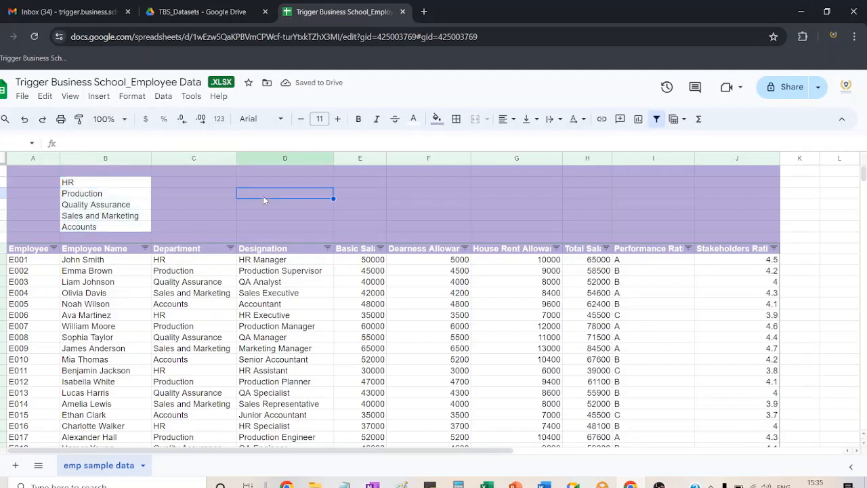
# Count the HR employees in C2 with the formula =COUNTIF(C9:C58,"HR").
pyautogui.click(207, 180)
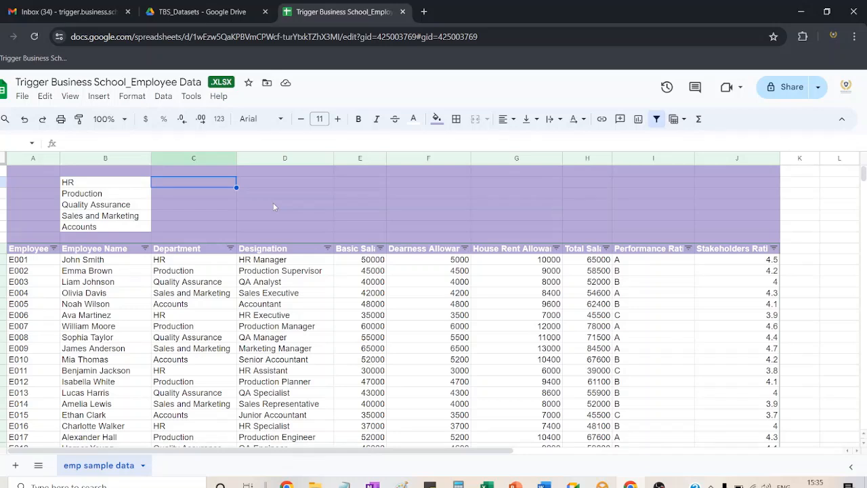
pyautogui.write('=cou')
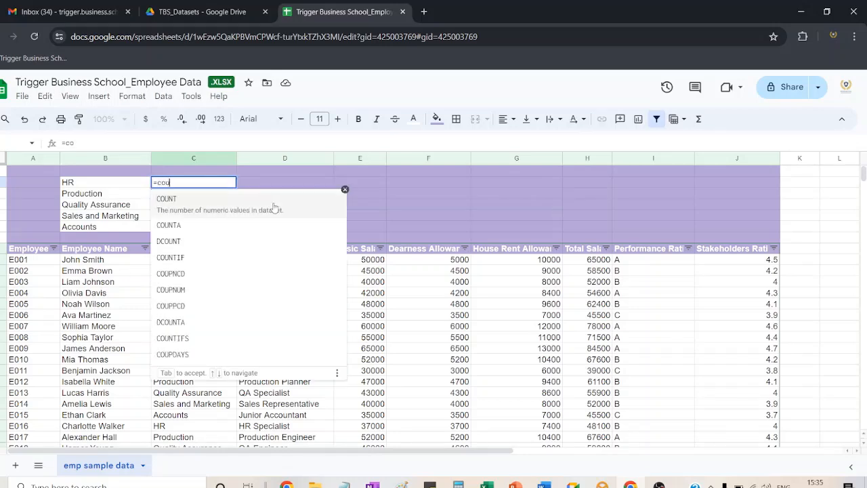
pyautogui.write('ntif')
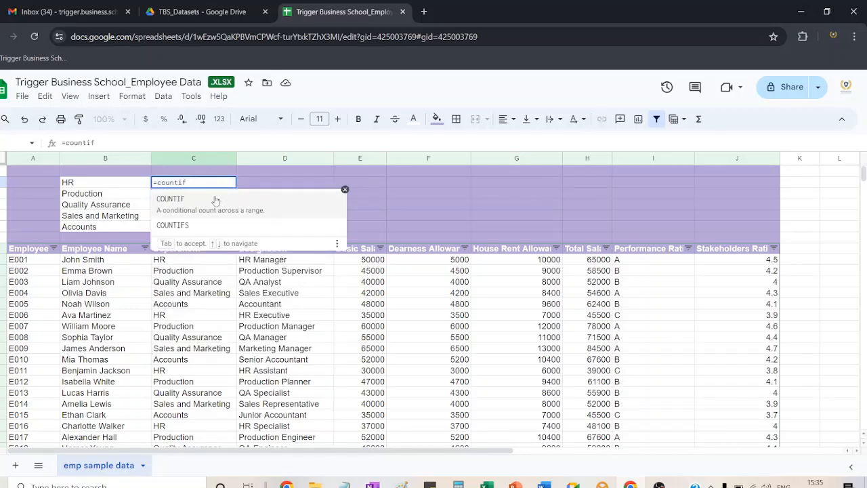
pyautogui.click(184, 200)
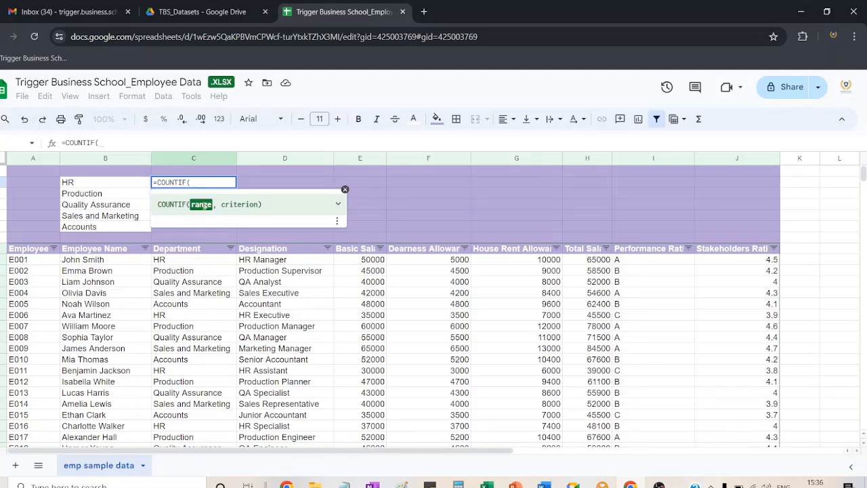
pyautogui.click(215, 264)
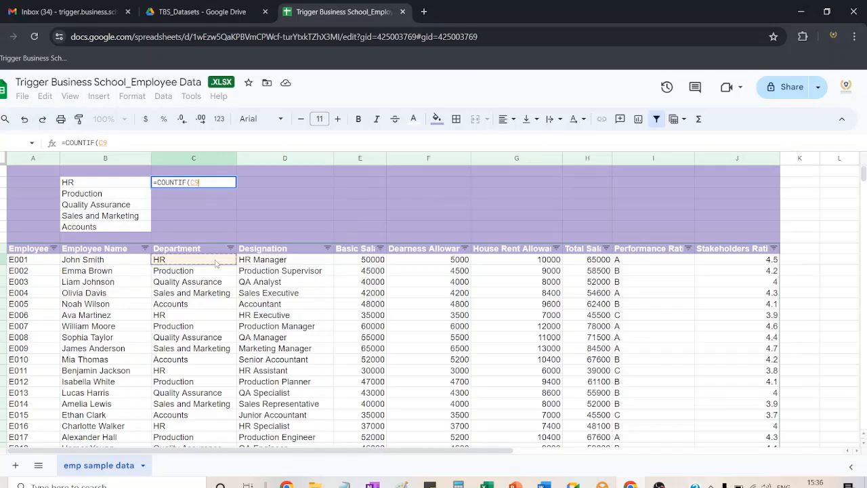
pyautogui.hotkey('ctrl', 'shift', 'Down')
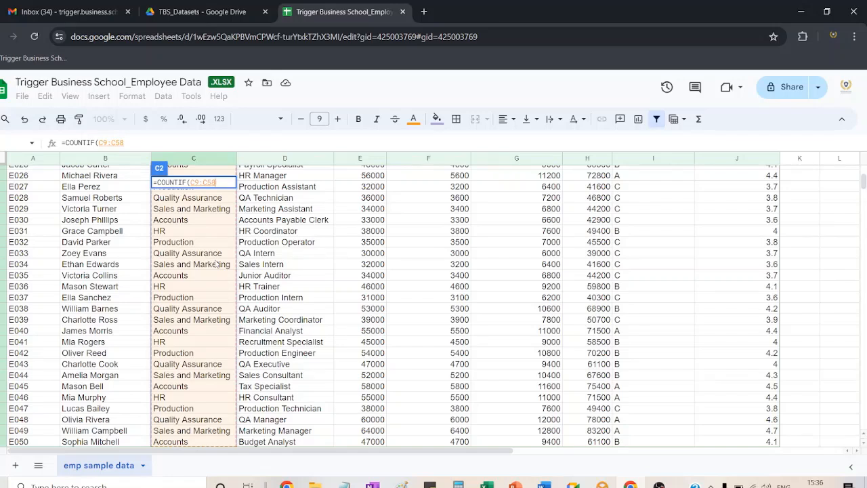
pyautogui.click(171, 142)
pyautogui.write(',')
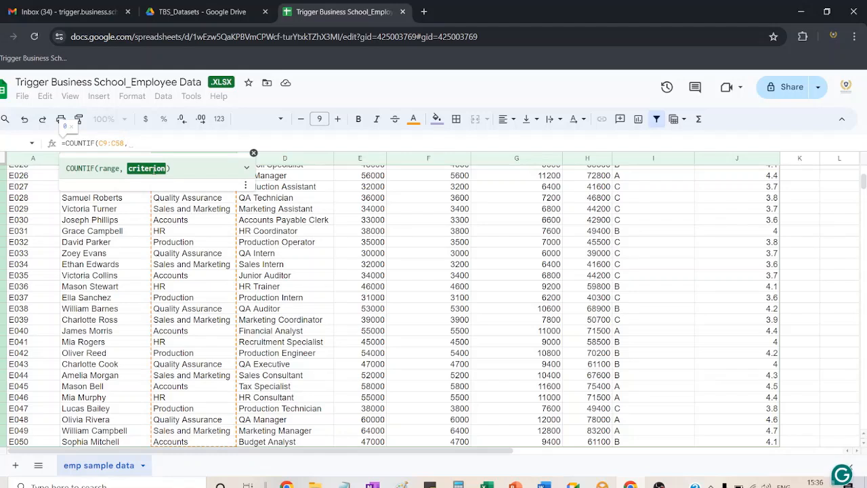
pyautogui.write('"')
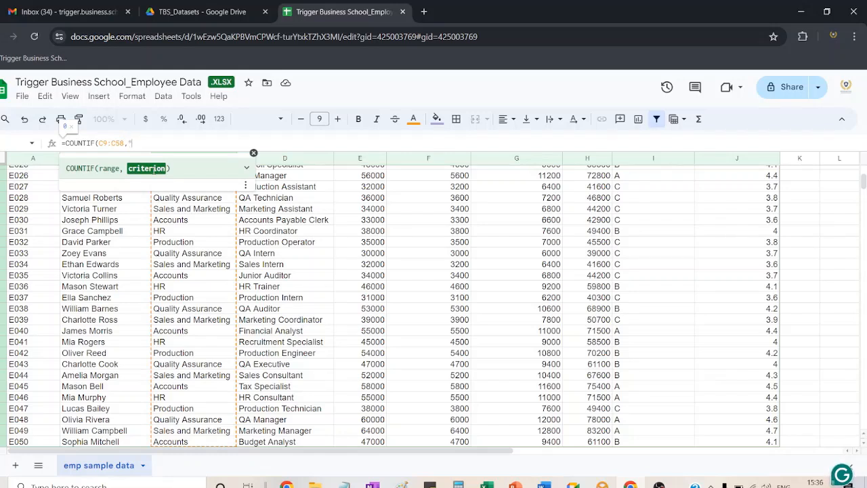
pyautogui.write('HR")')
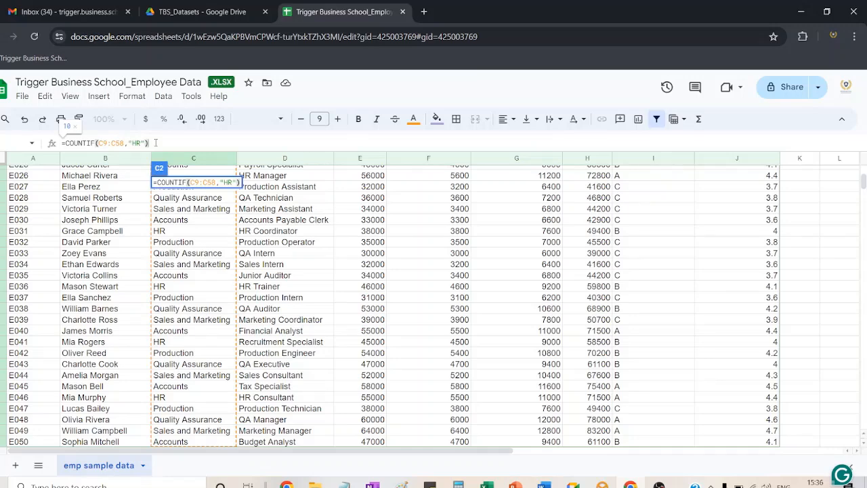
pyautogui.press('Escape')
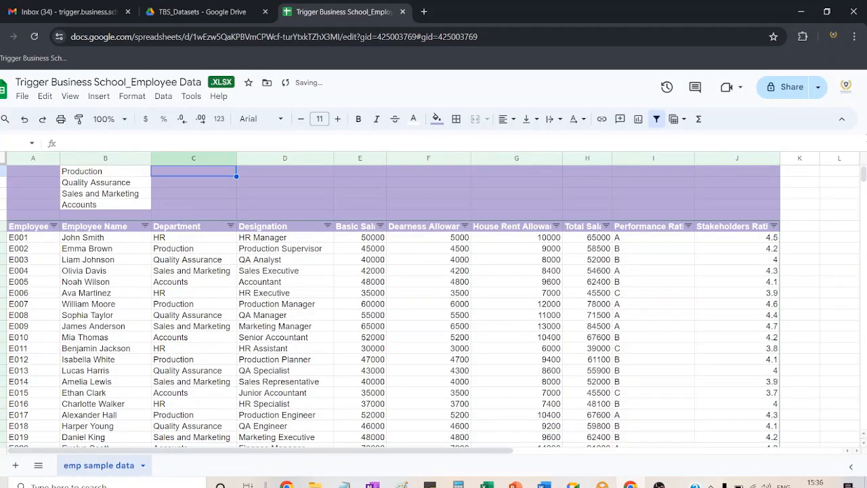
pyautogui.scroll(1, 249, 180)
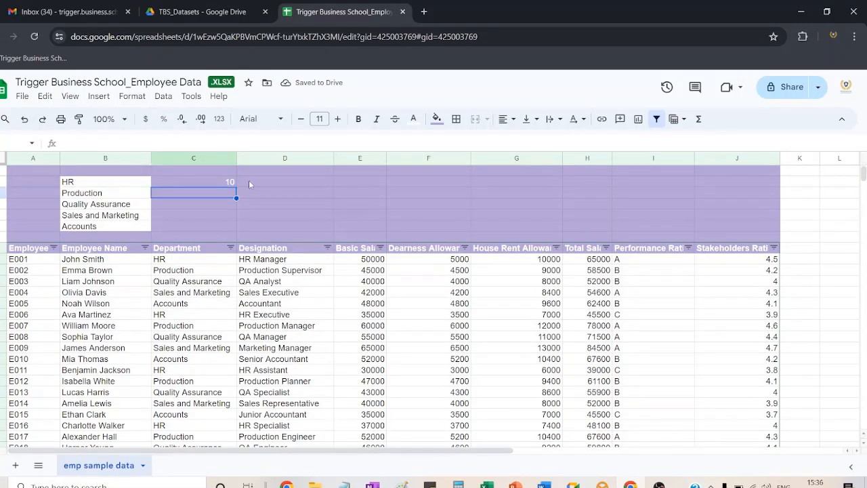
pyautogui.click(208, 183)
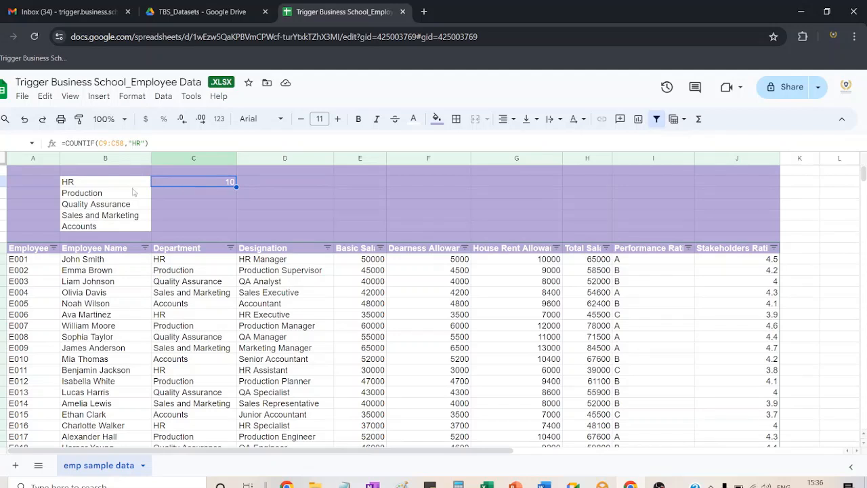
# Count the Production employees in C3 with =COUNTIF(C9:C58,"Production") and dismiss the autofill suggestion.
pyautogui.click(180, 198)
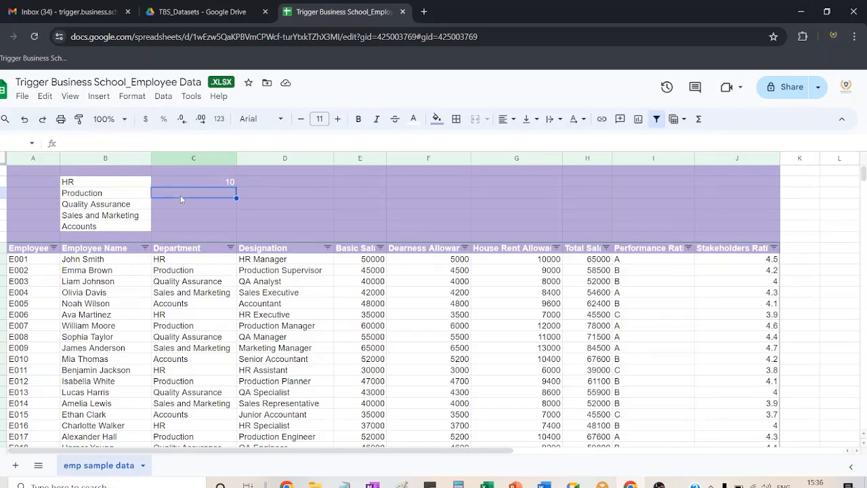
pyautogui.write('=')
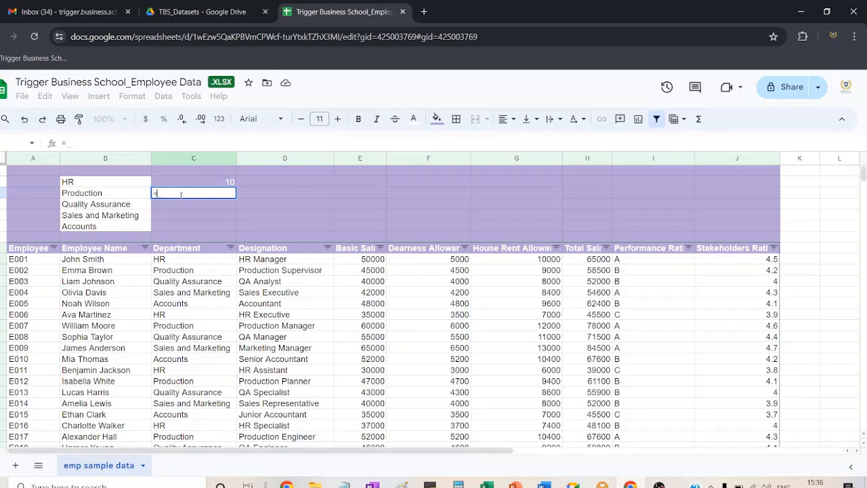
pyautogui.write('countif')
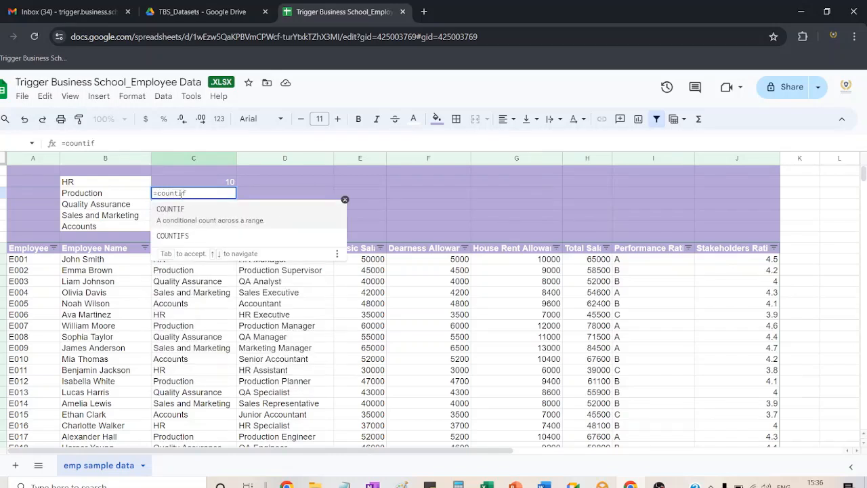
pyautogui.click(199, 213)
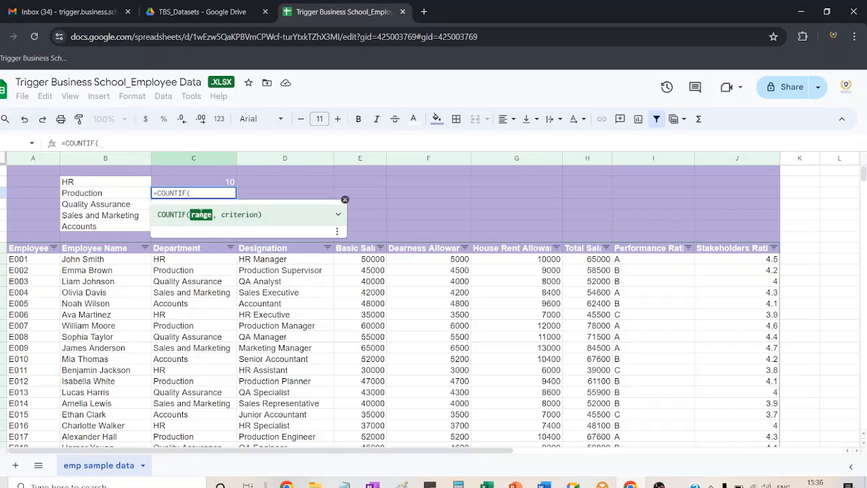
pyautogui.click(199, 262)
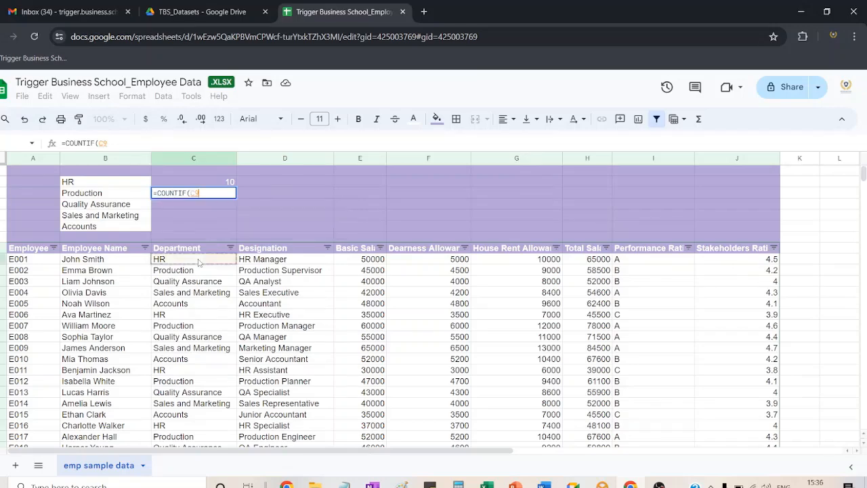
pyautogui.hotkey('ctrl', 'shift', 'Down')
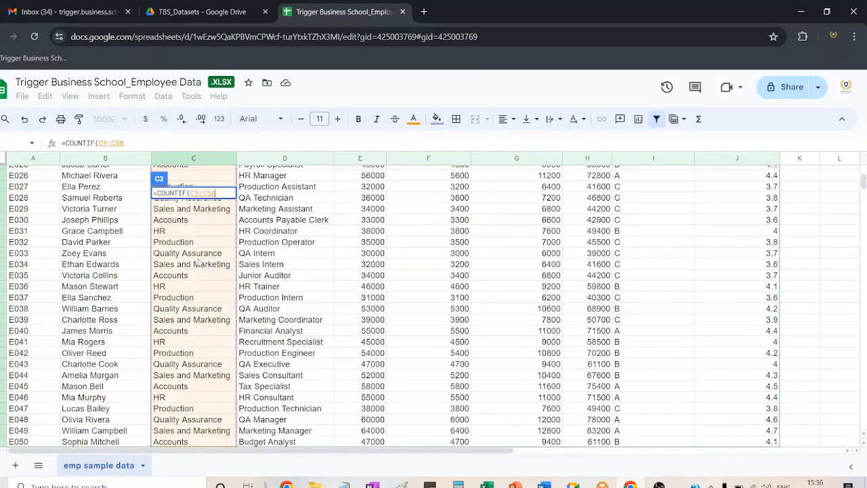
pyautogui.write(',')
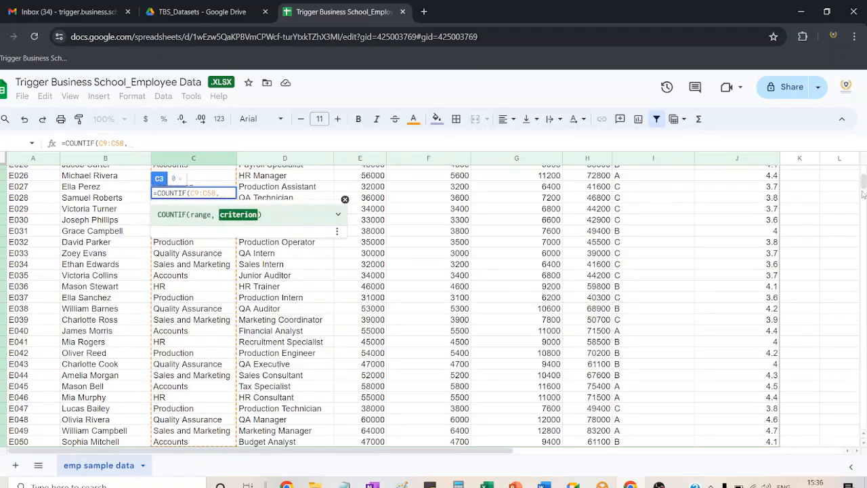
pyautogui.scroll(10, 863, 191)
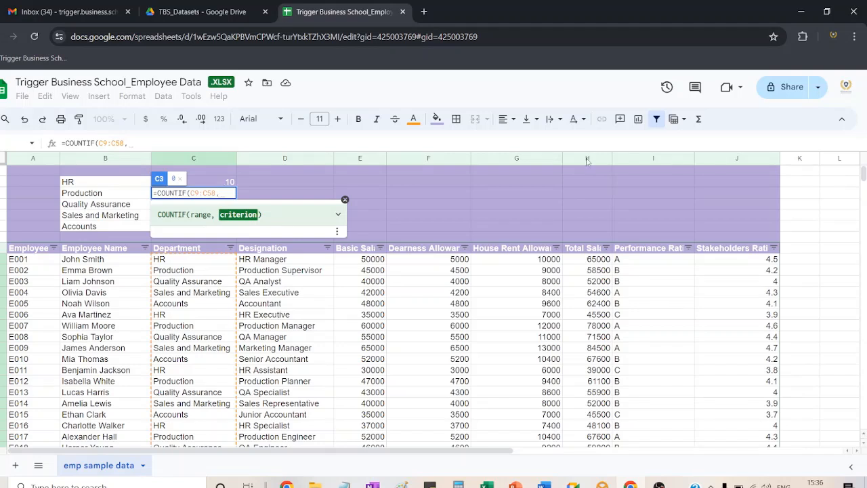
pyautogui.write('"Pro')
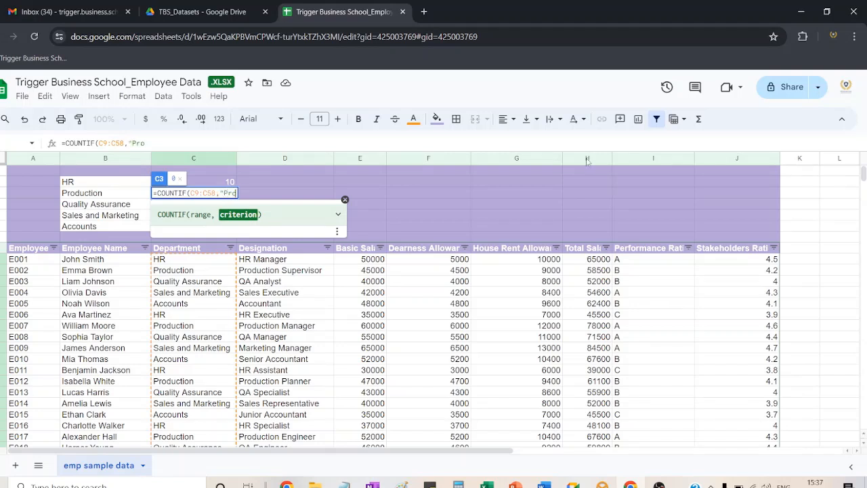
pyautogui.write('duction")')
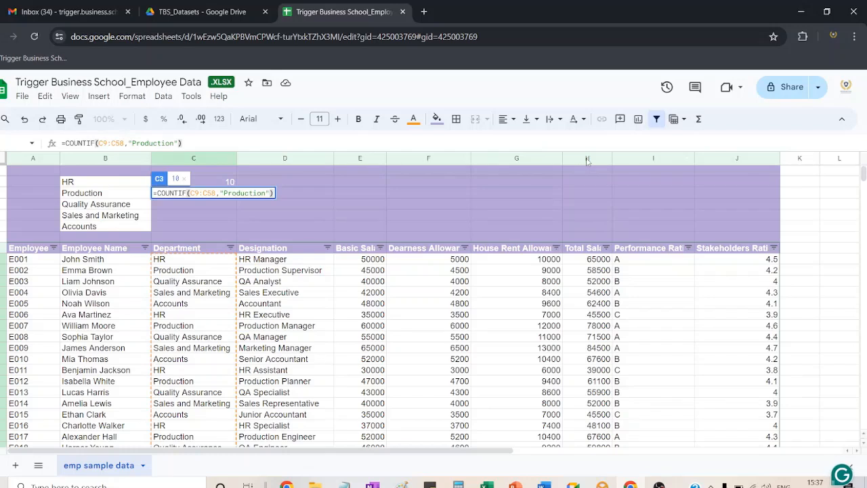
pyautogui.press('Return')
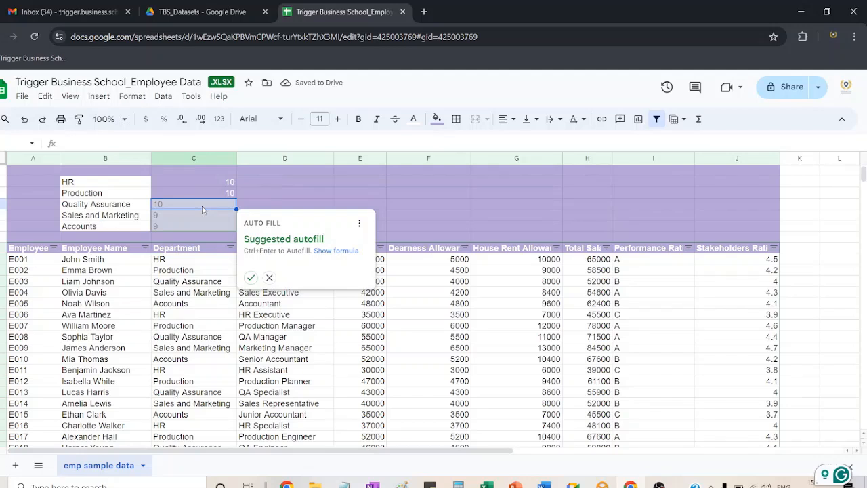
pyautogui.press('Escape')
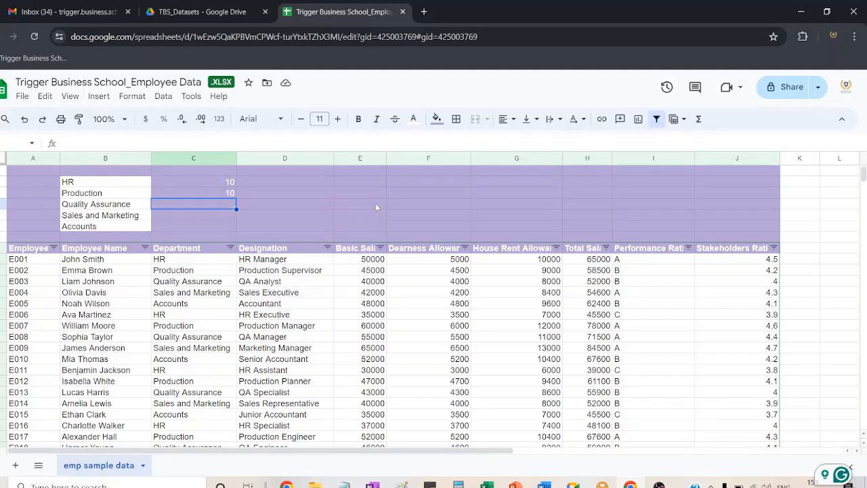
# Count the Quality Assurance employees in C4 with the formula =COUNTIF(C9:C58,"Quality Assurance").
pyautogui.doubleClick(207, 206)
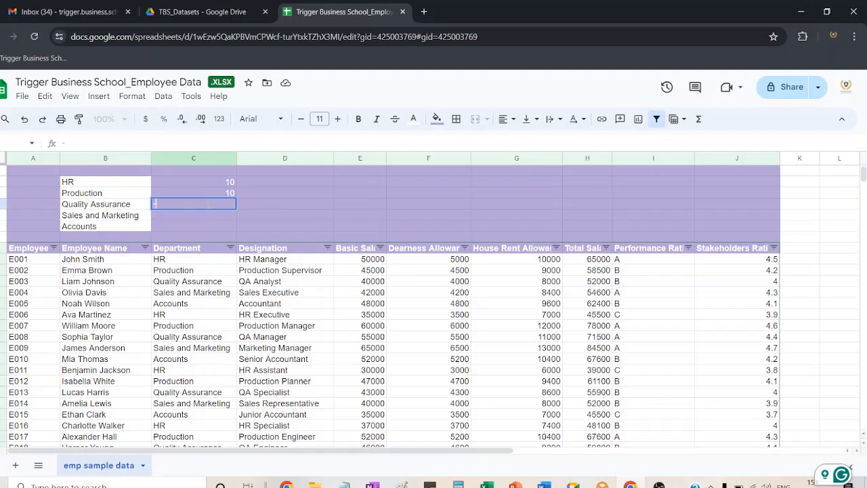
pyautogui.write('=count')
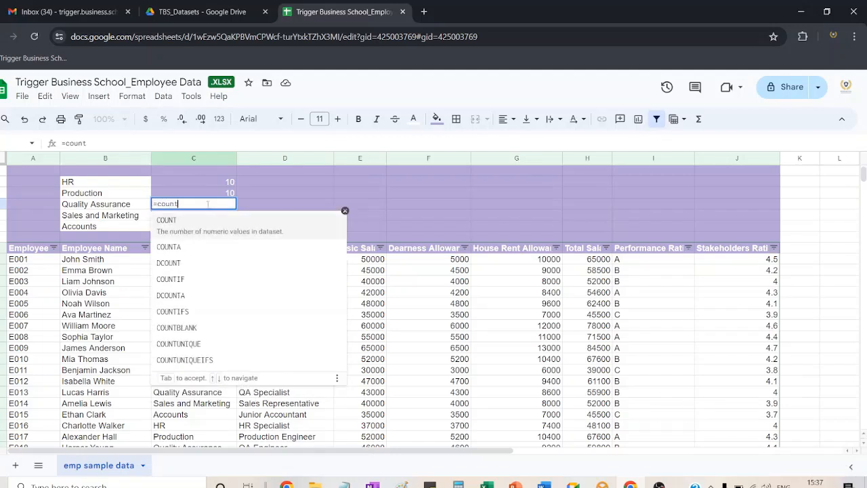
pyautogui.write('if')
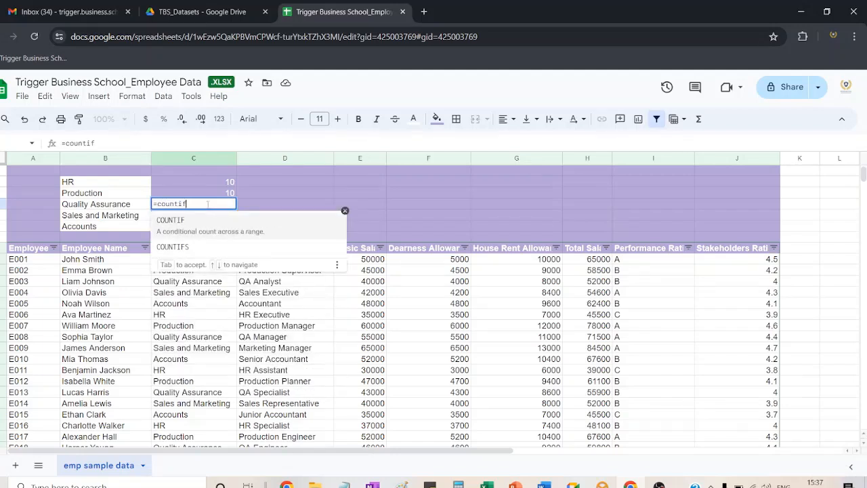
pyautogui.click(182, 223)
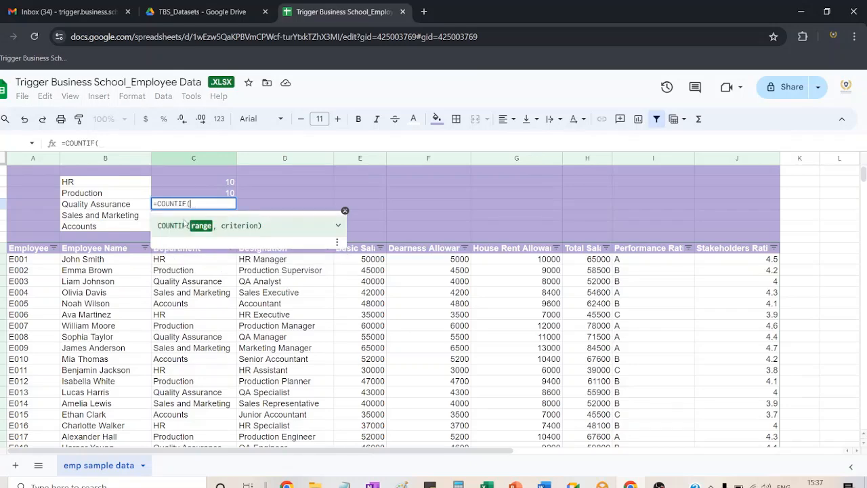
pyautogui.click(197, 260)
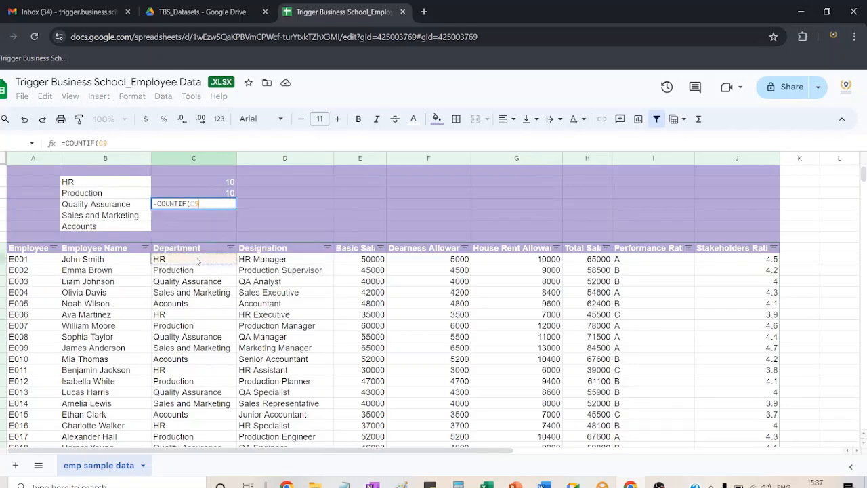
pyautogui.hotkey('ctrl', 'shift', 'Down')
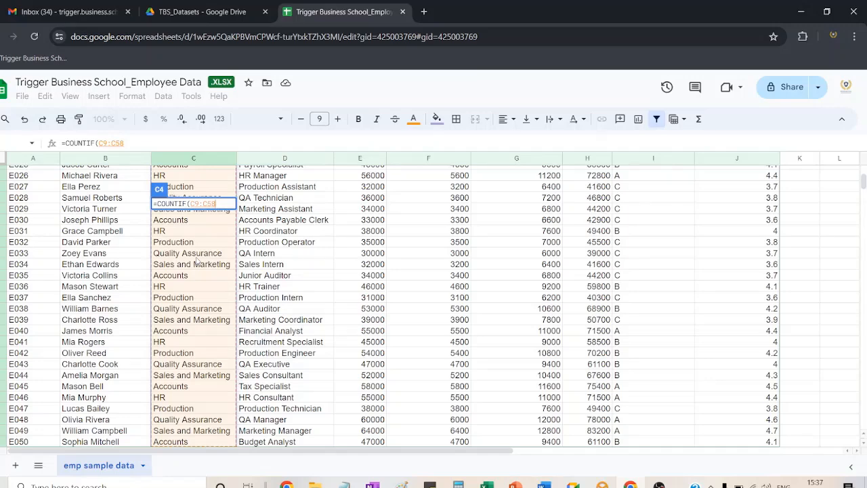
pyautogui.write(',')
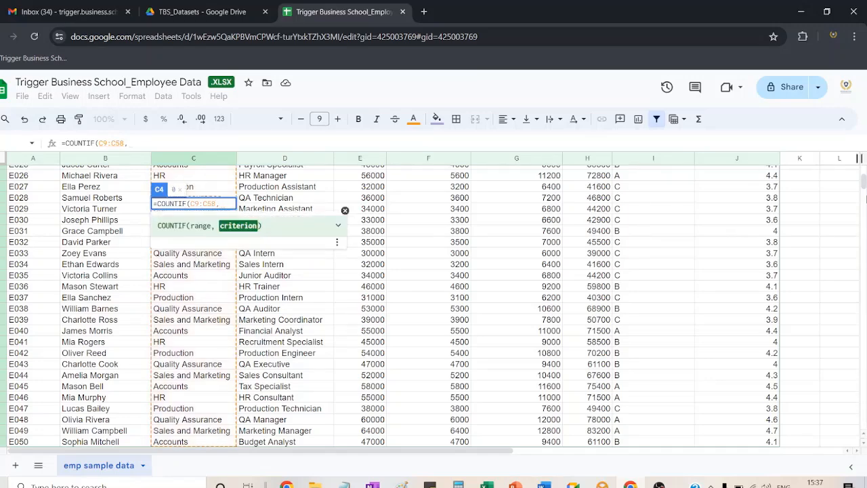
pyautogui.moveTo(864, 183); pyautogui.dragTo(862, 160)
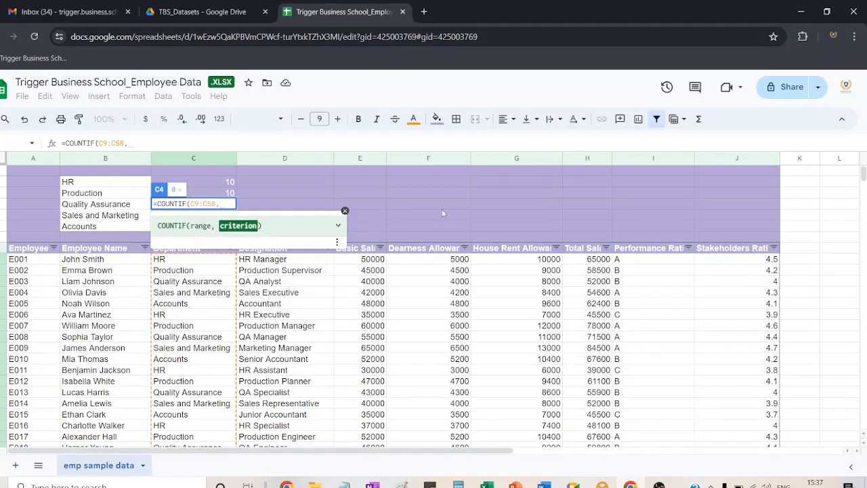
pyautogui.write('"')
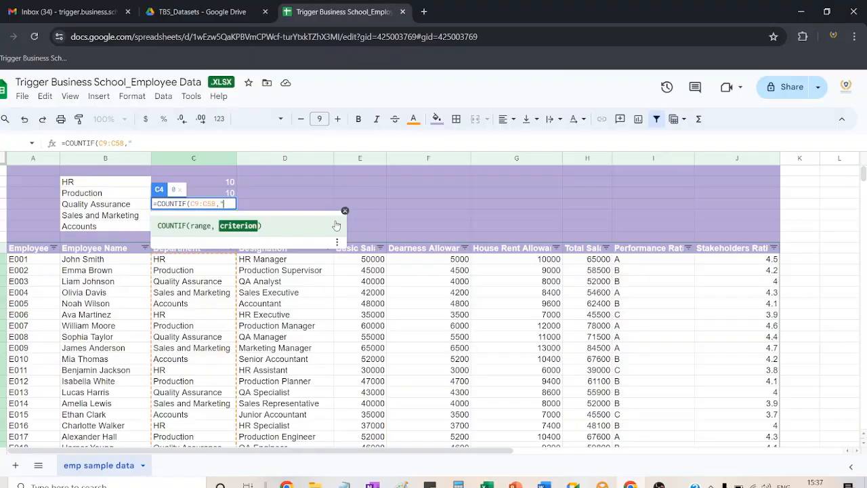
pyautogui.write('Quality ')
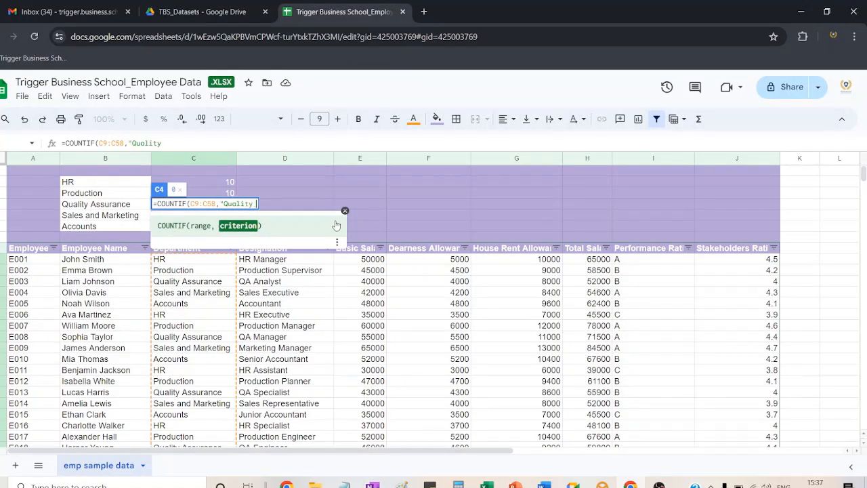
pyautogui.write('Ass')
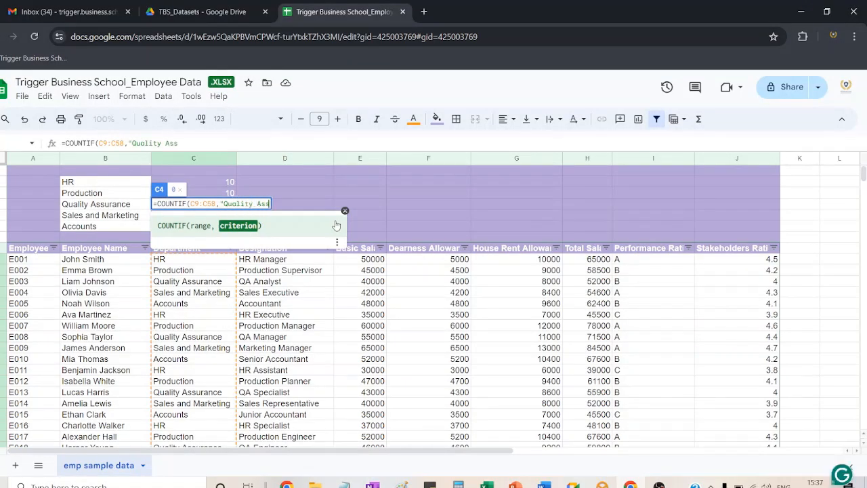
pyautogui.write('urance")')
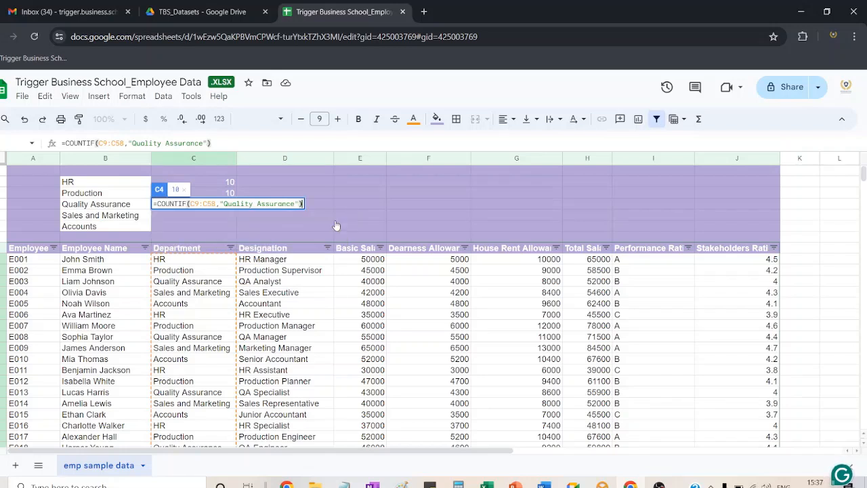
pyautogui.press('Return')
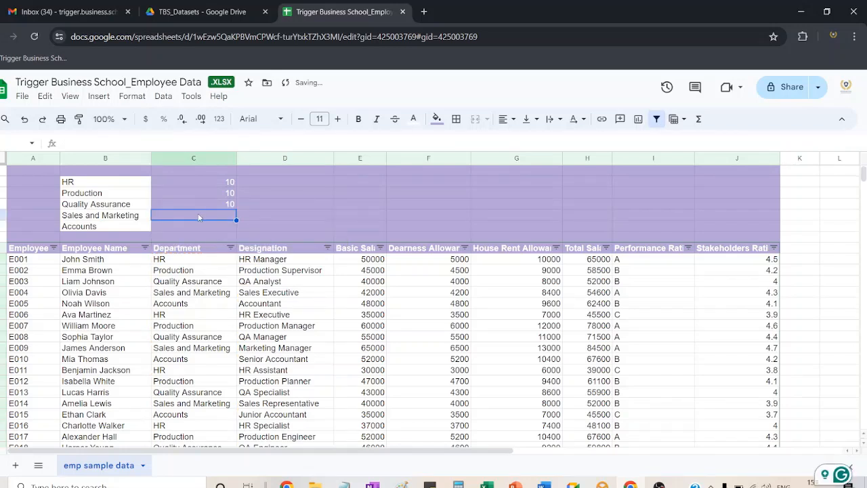
# Count the Sales and Marketing employees in C5 with the formula =COUNTIF(C9:C58,"Sales and Marketing").
pyautogui.write('=cou')
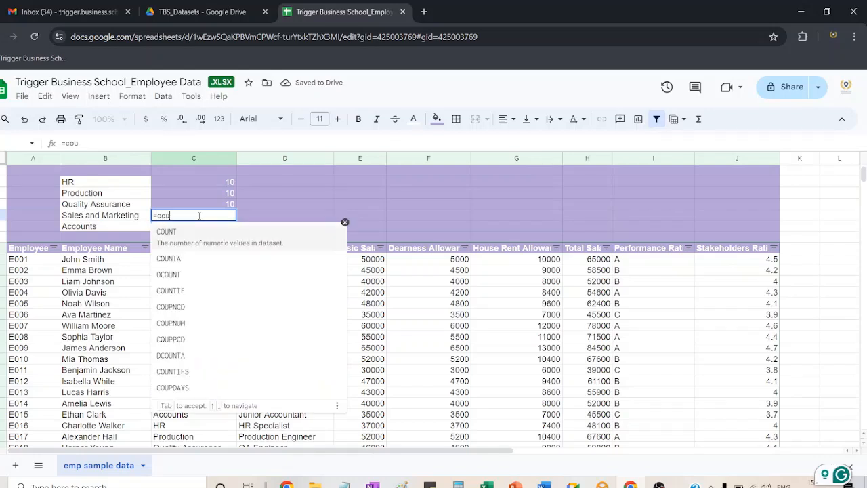
pyautogui.write('ni')
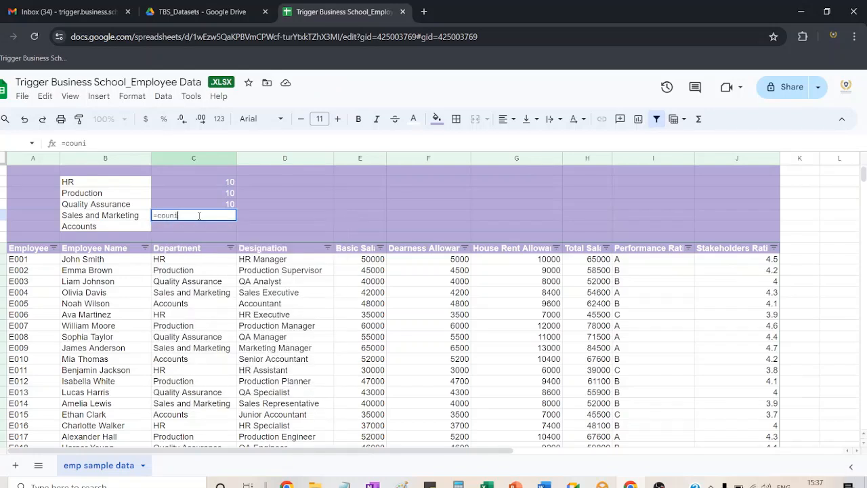
pyautogui.press('BackSpace')
pyautogui.write('t')
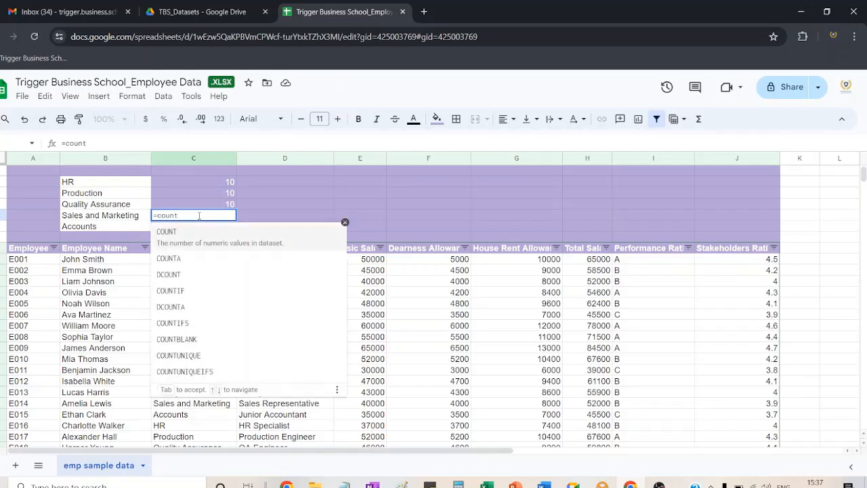
pyautogui.write('if')
pyautogui.click(193, 236)
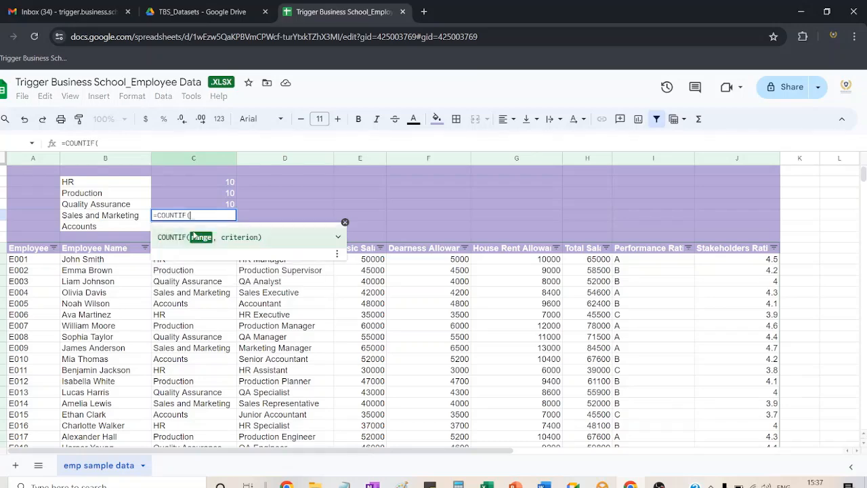
pyautogui.click(162, 263)
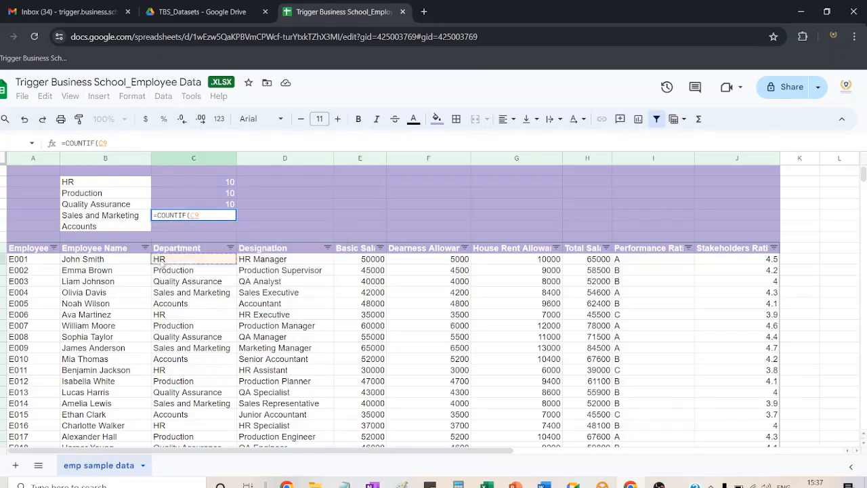
pyautogui.hotkey('ctrl', 'shift', 'Down')
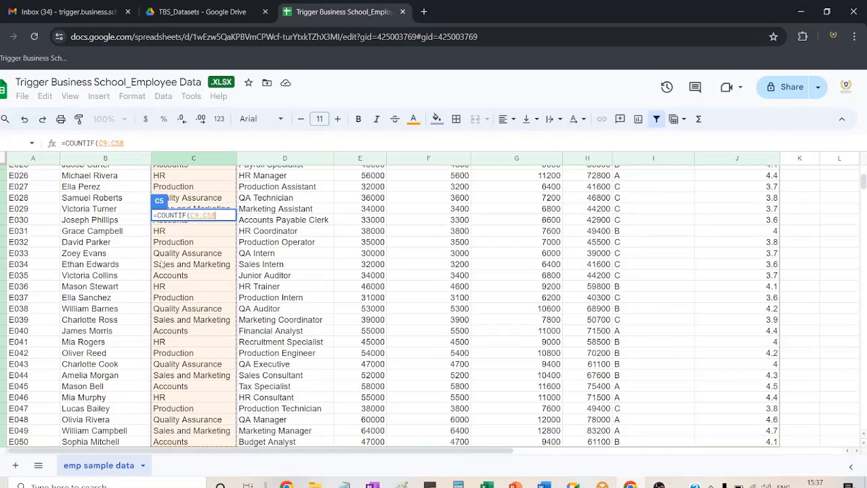
pyautogui.write(',')
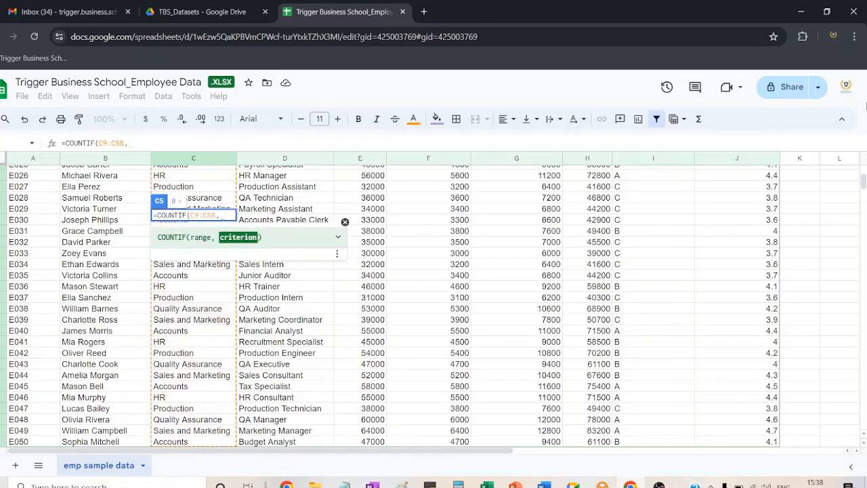
pyautogui.moveTo(864, 191); pyautogui.dragTo(863, 146)
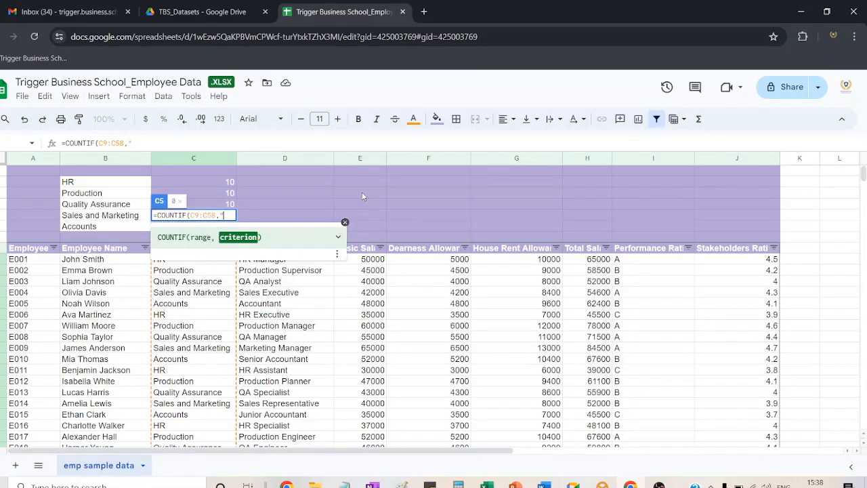
pyautogui.write('"Sales and Marketi')
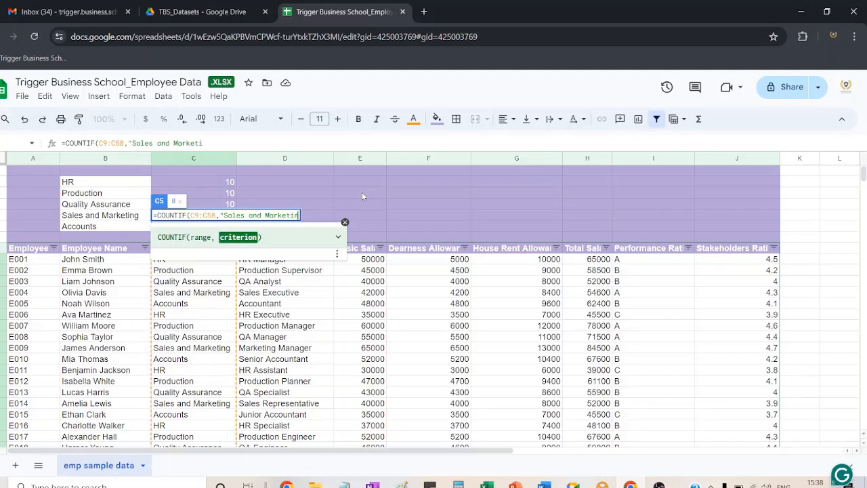
pyautogui.write('ng")')
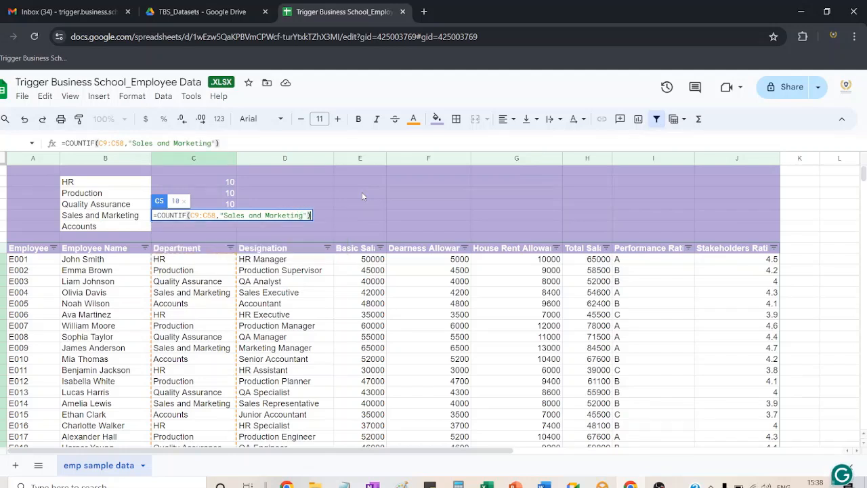
pyautogui.press('Return')
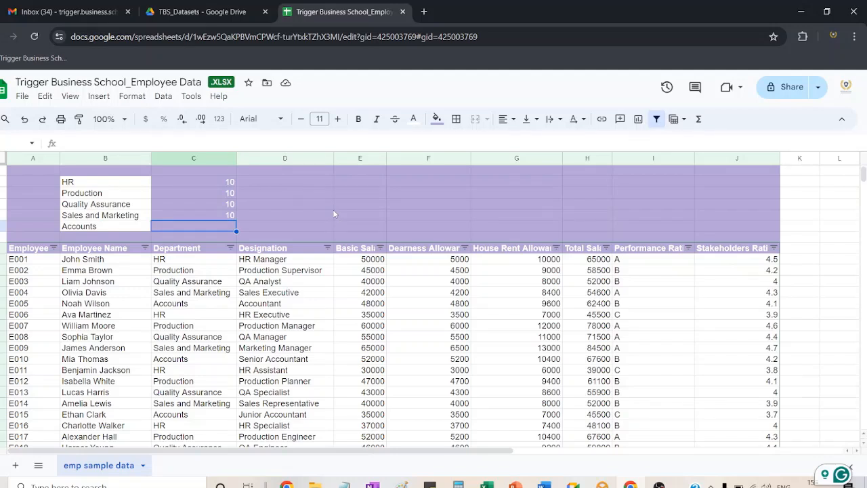
pyautogui.write('countif')
pyautogui.press('Left')
pyautogui.press('Left')
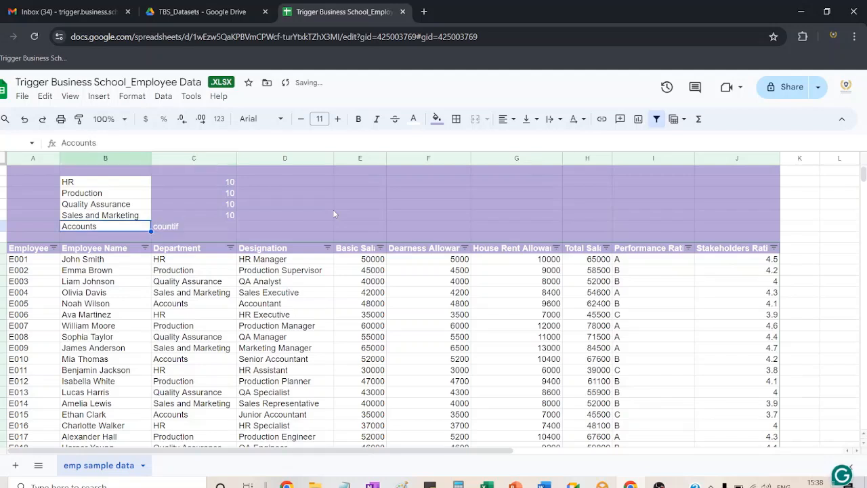
pyautogui.click(332, 206)
# Count the Accounts employees in C6, replacing the stray text with the formula =COUNTIF(C9:C58,"Accounts").
pyautogui.click(206, 224)
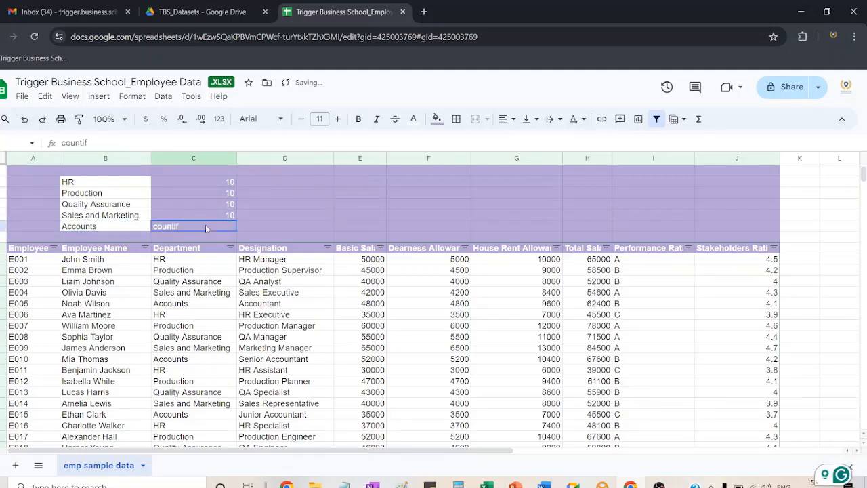
pyautogui.write('=coun')
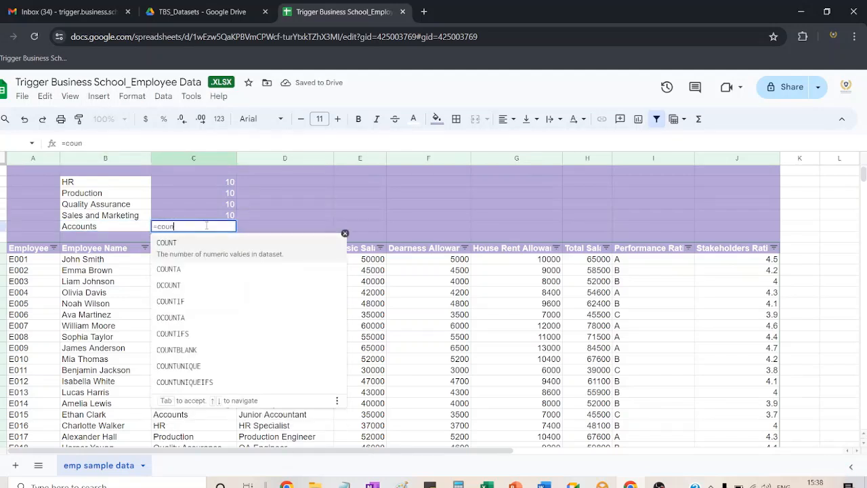
pyautogui.write('tif')
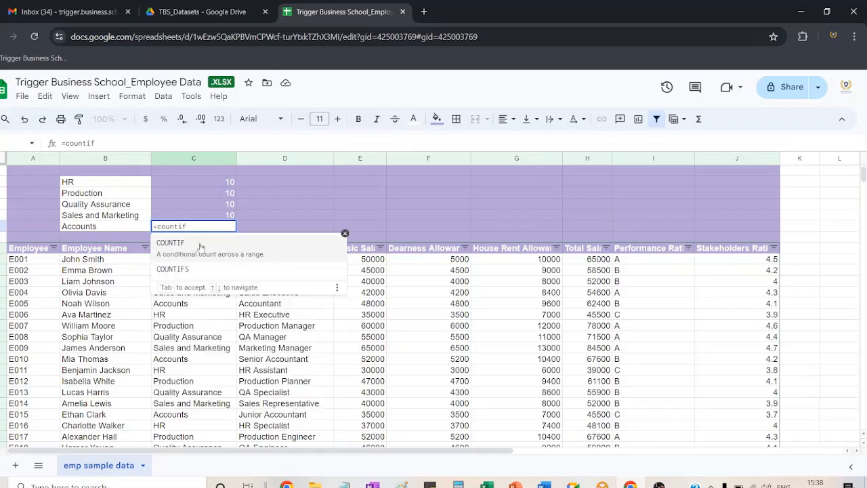
pyautogui.click(204, 243)
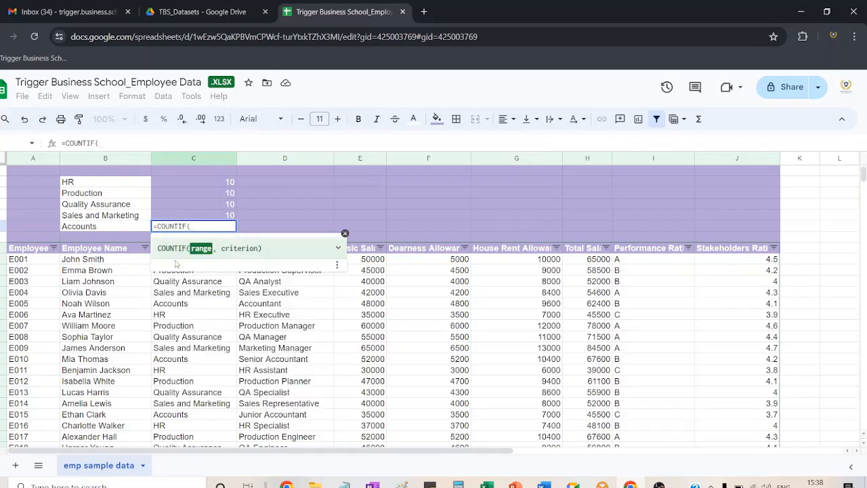
pyautogui.click(153, 260)
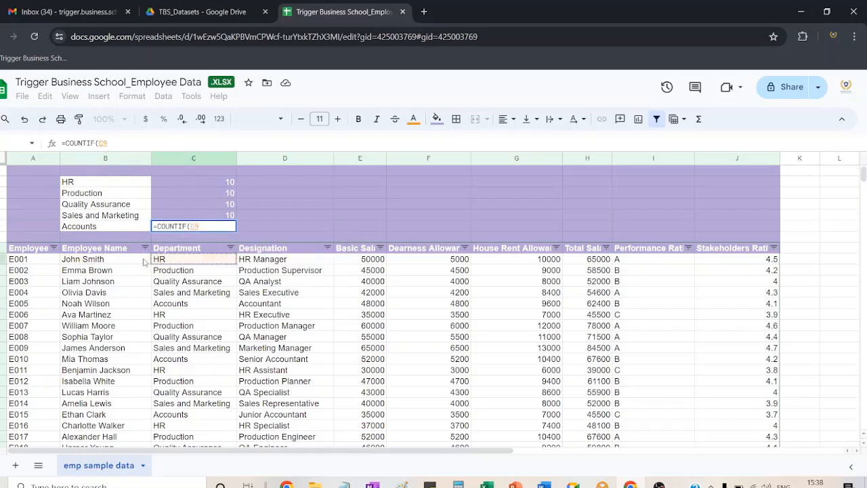
pyautogui.hotkey('ctrl', 'shift', 'Down')
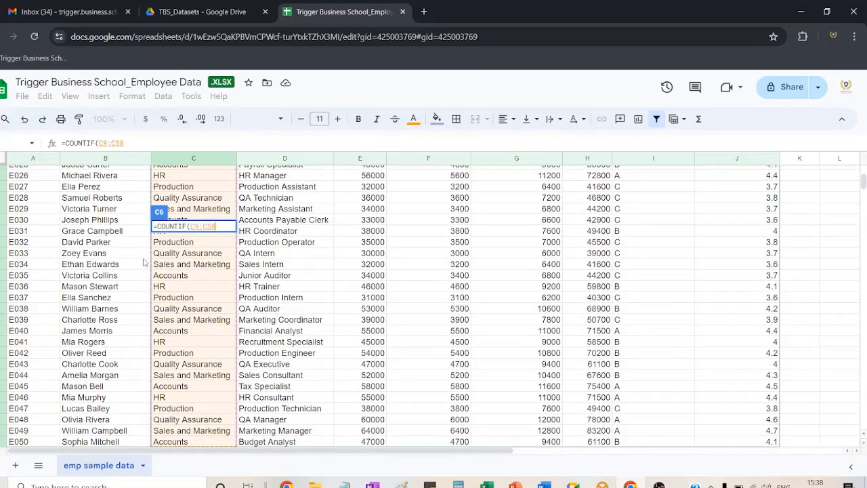
pyautogui.write(',')
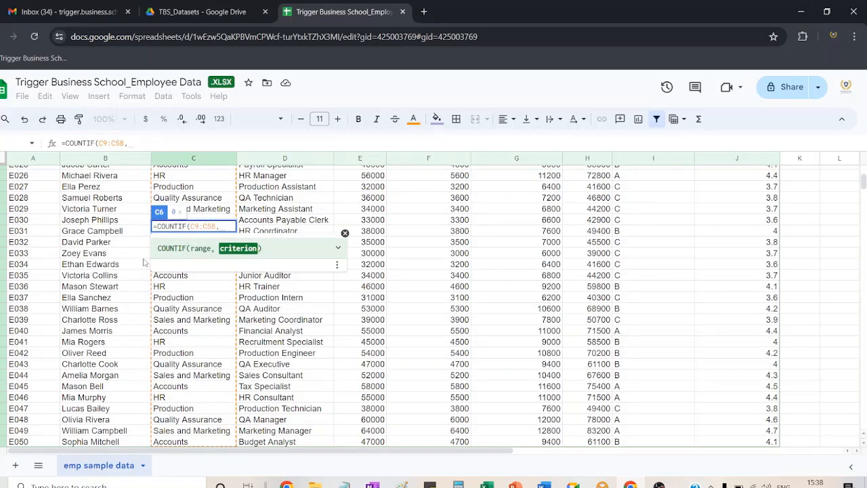
pyautogui.write('"')
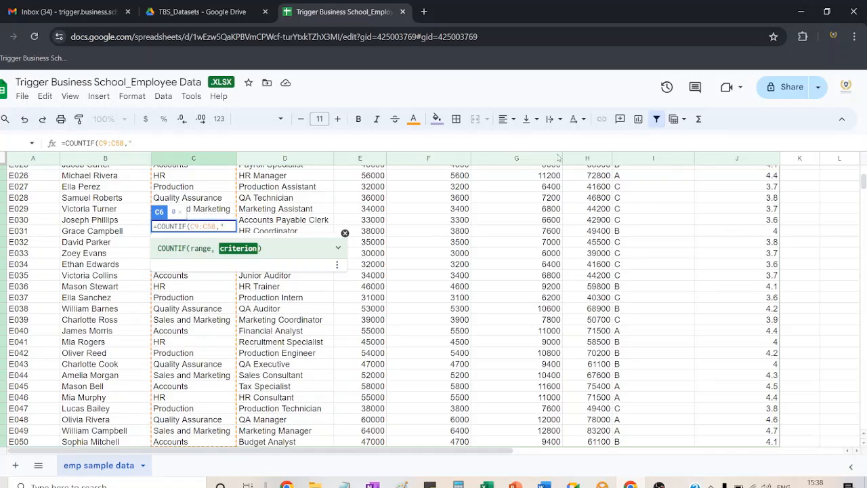
pyautogui.scroll(10, 864, 182)
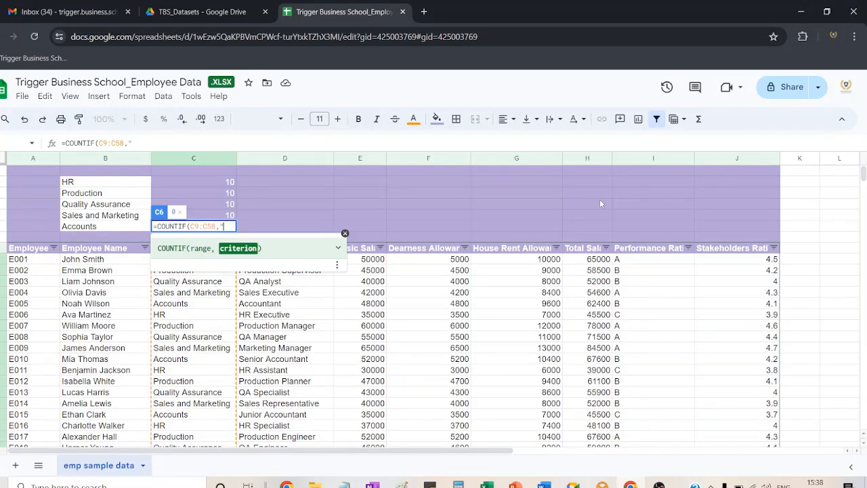
pyautogui.write('Accounts")')
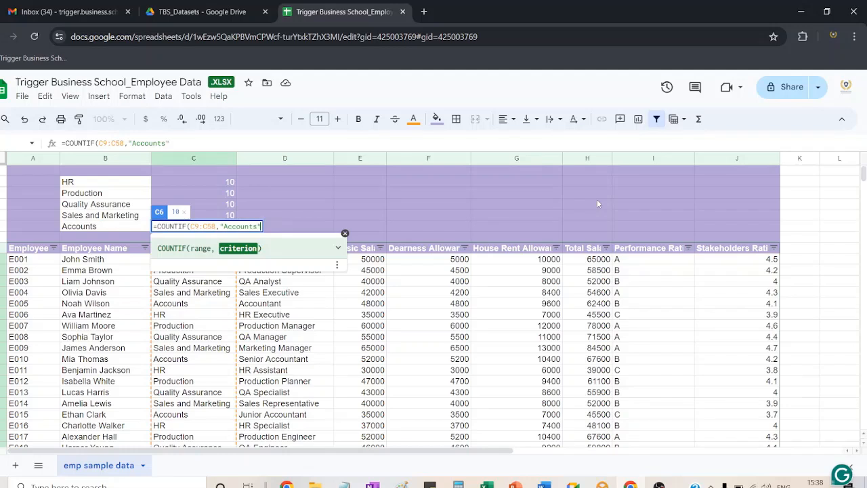
pyautogui.press('Return')
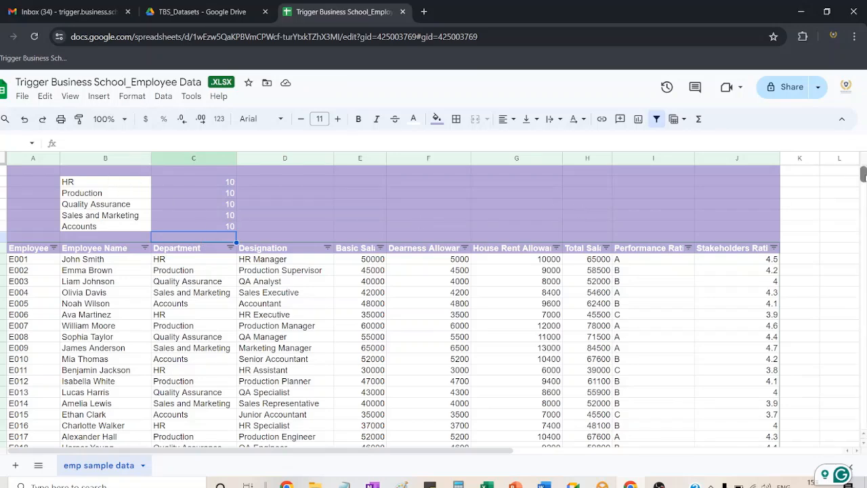
# Copy the five department names from B2:B6 into G2:G6 above the House Rent Allowance column.
pyautogui.moveTo(863, 174); pyautogui.dragTo(865, 131)
pyautogui.click(399, 214)
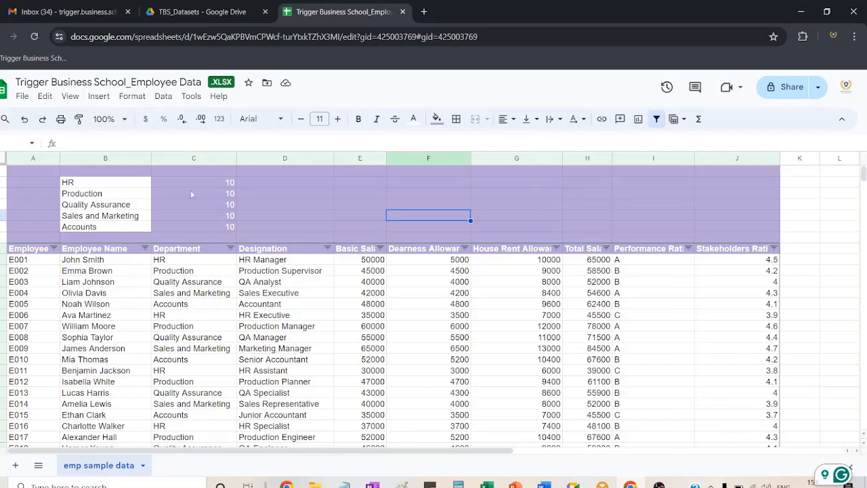
pyautogui.moveTo(138, 183); pyautogui.dragTo(135, 228)
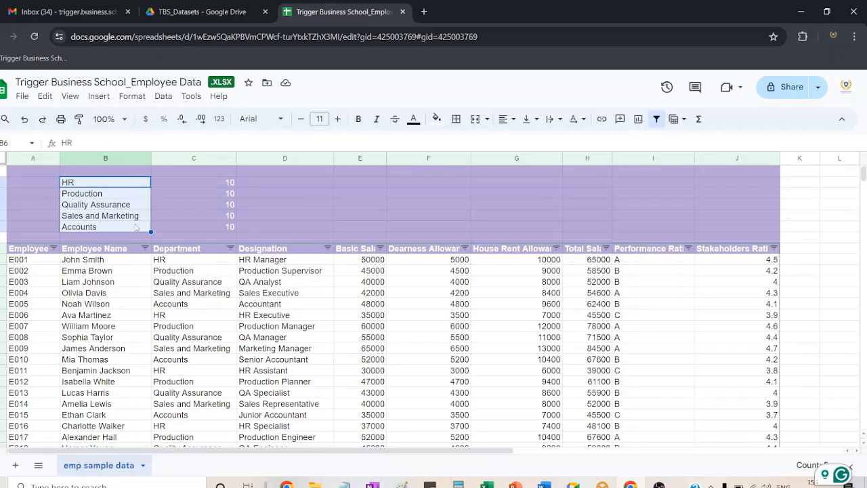
pyautogui.hotkey('ctrl', 'c')
pyautogui.click(506, 183)
pyautogui.hotkey('ctrl', 'v')
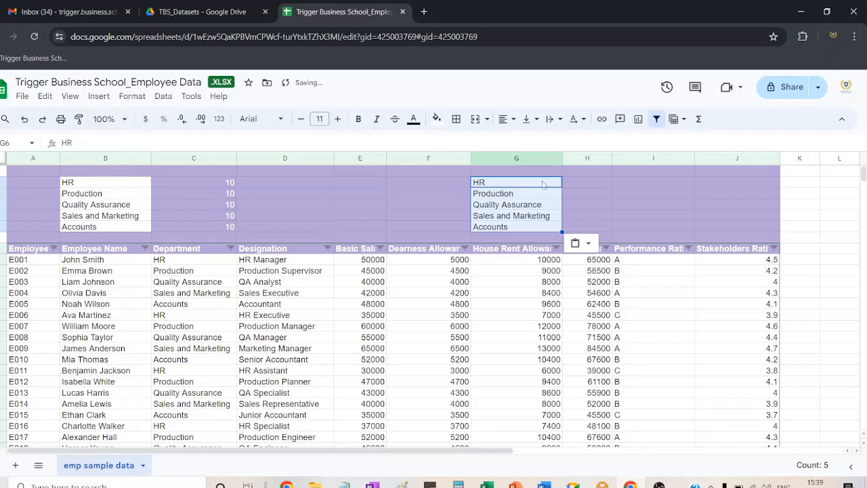
# Begin a SUMIF formula in H2 with C9:C58 as the range and "HR" as the criterion.
pyautogui.click(580, 183)
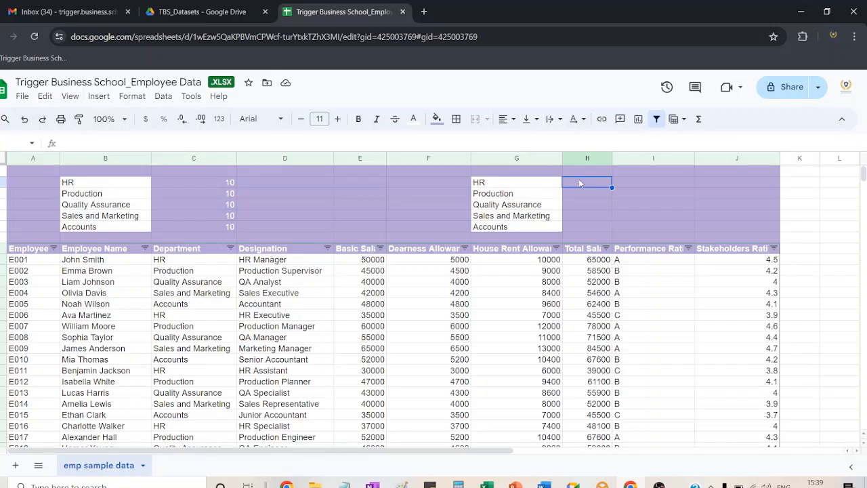
pyautogui.write('=su')
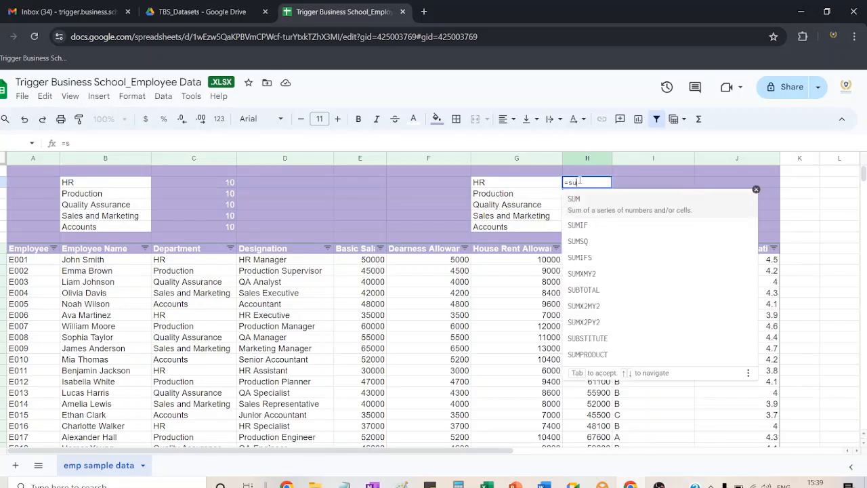
pyautogui.write('mif')
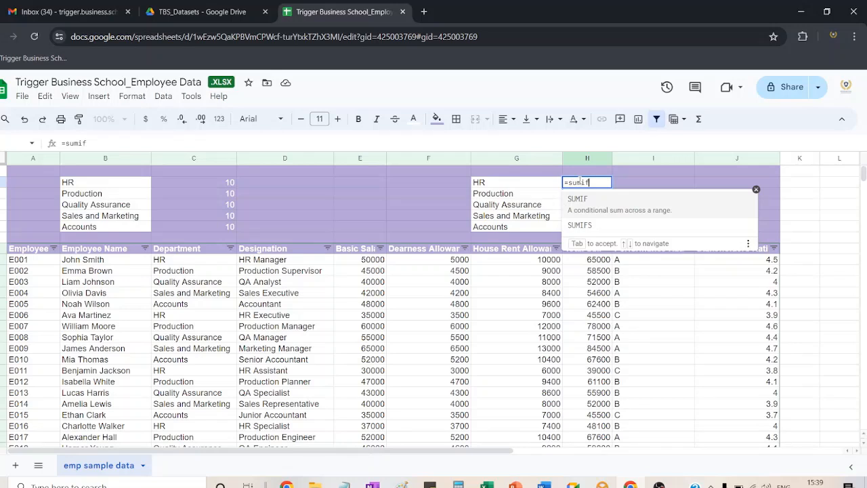
pyautogui.press('Tab')
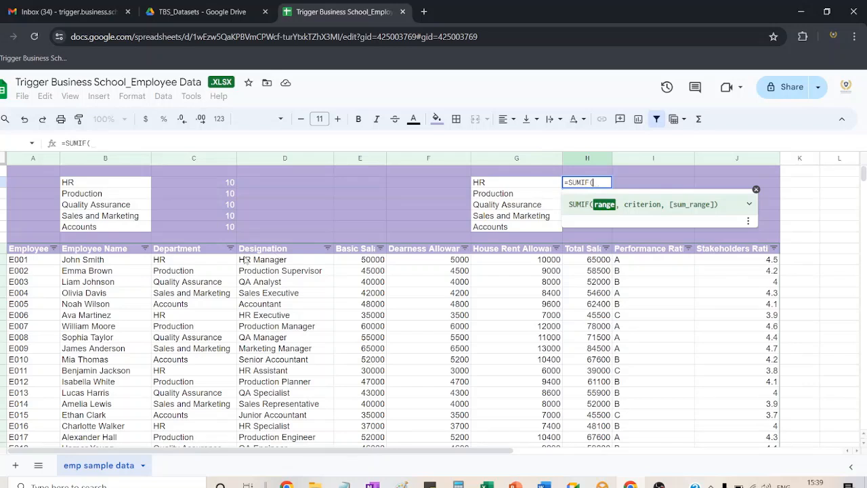
pyautogui.click(204, 262)
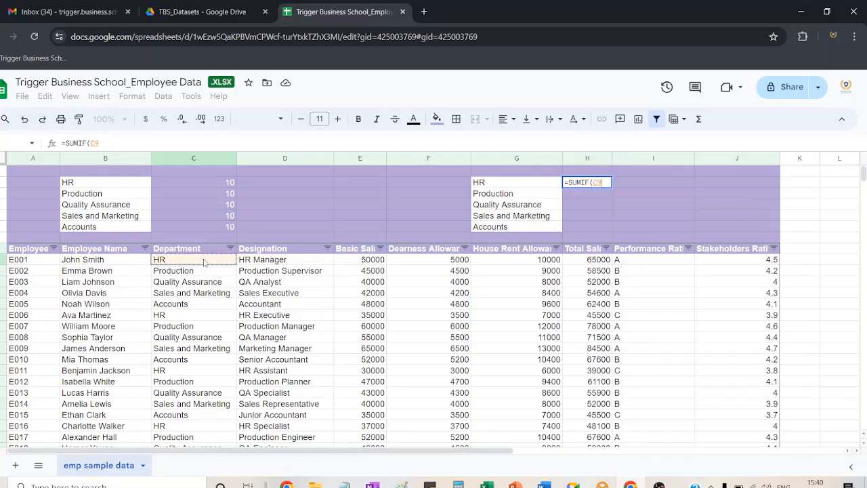
pyautogui.hotkey('ctrl', 'shift', 'Down')
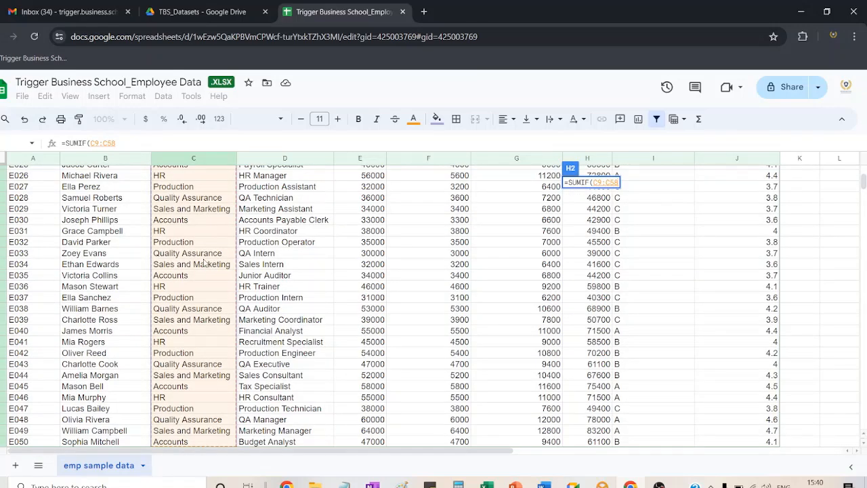
pyautogui.write(',')
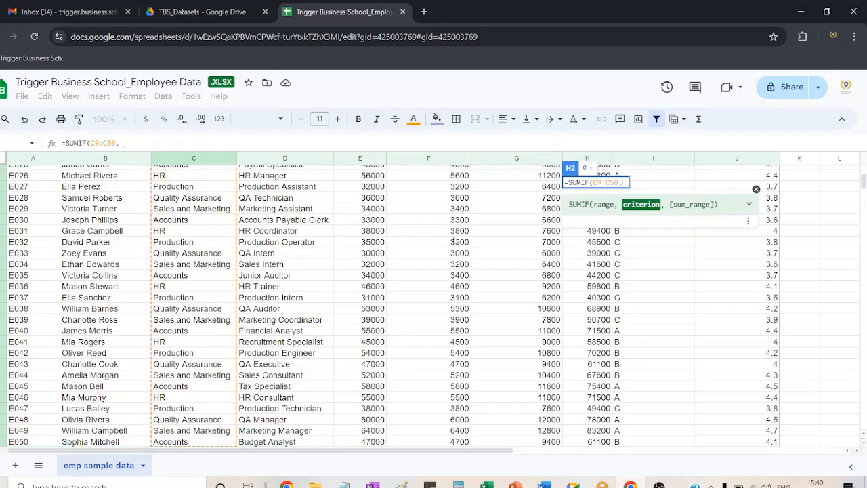
pyautogui.write('"')
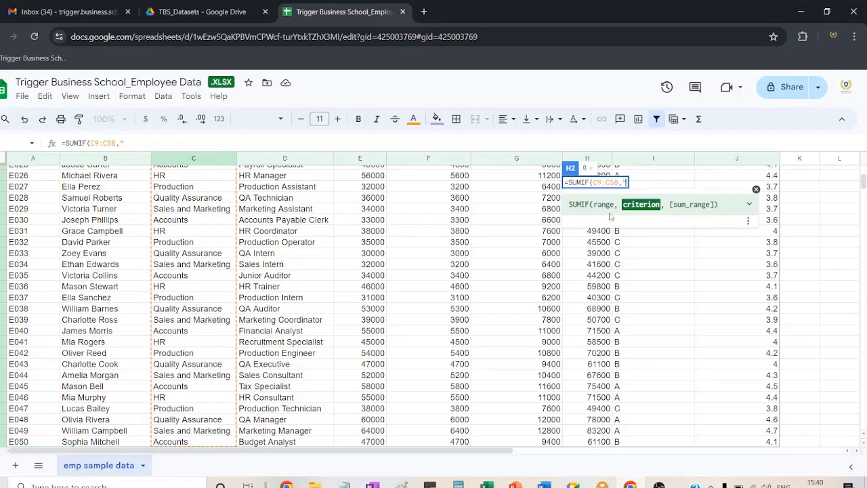
pyautogui.write('HR",')
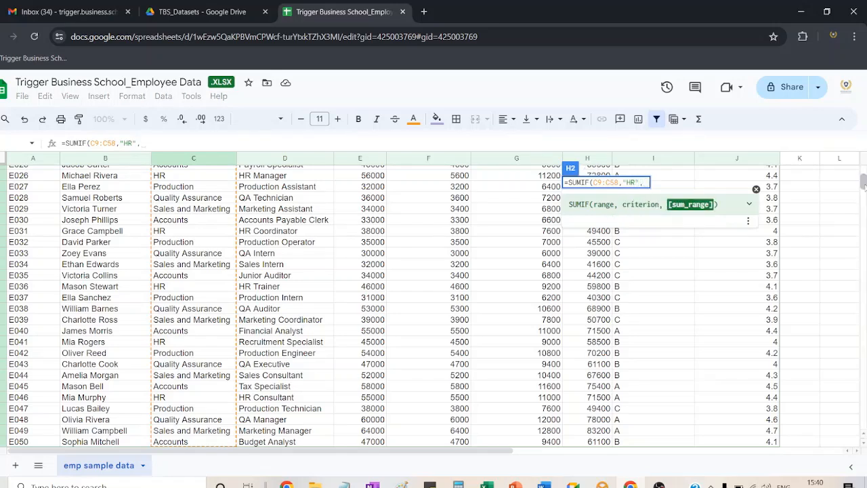
pyautogui.moveTo(863, 182); pyautogui.dragTo(863, 168)
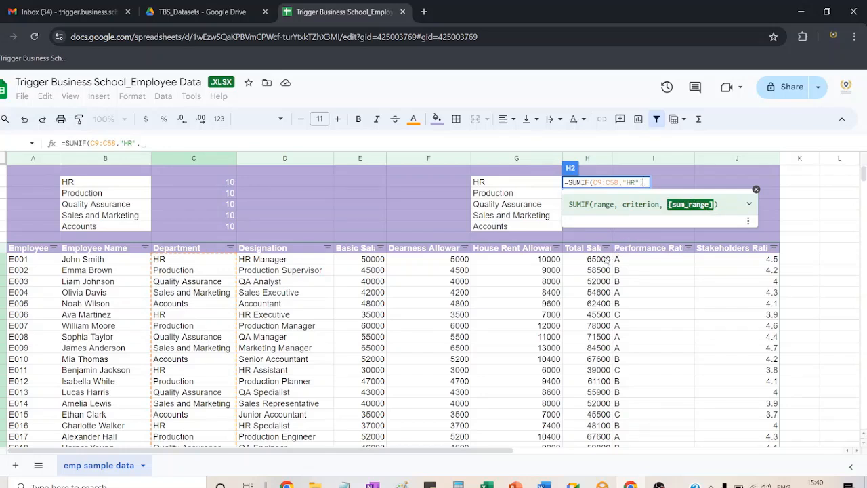
pyautogui.click(594, 263)
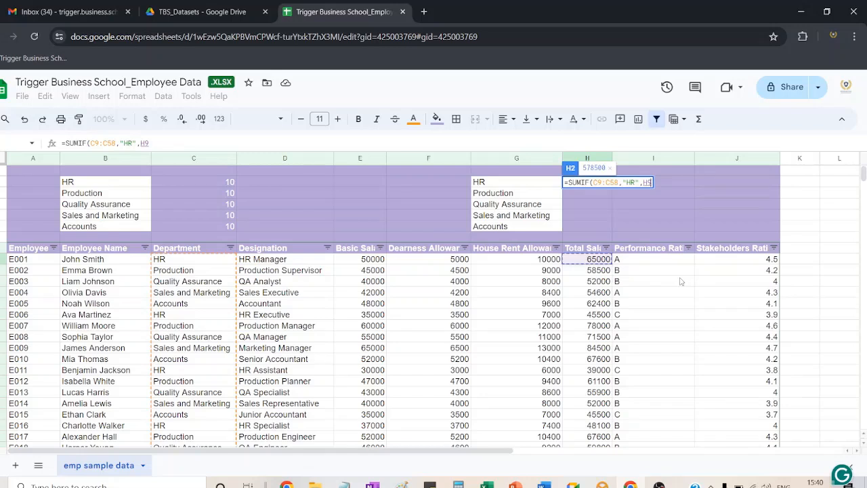
pyautogui.hotkey('shift', 'Up')
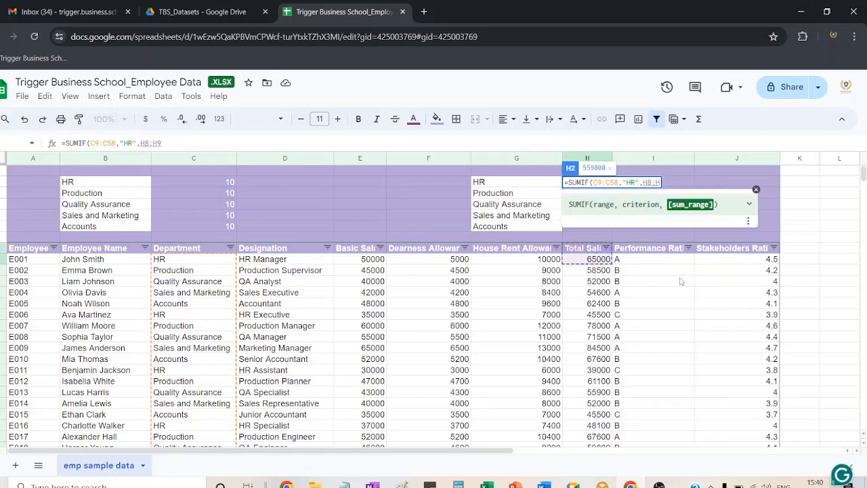
pyautogui.press('BackSpace')
pyautogui.press('BackSpace')
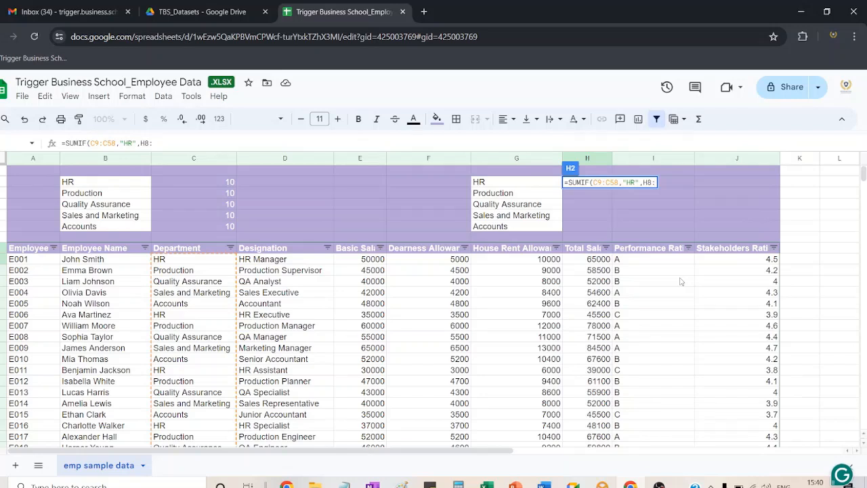
pyautogui.press('BackSpace')
pyautogui.press('BackSpace')
pyautogui.press('BackSpace')
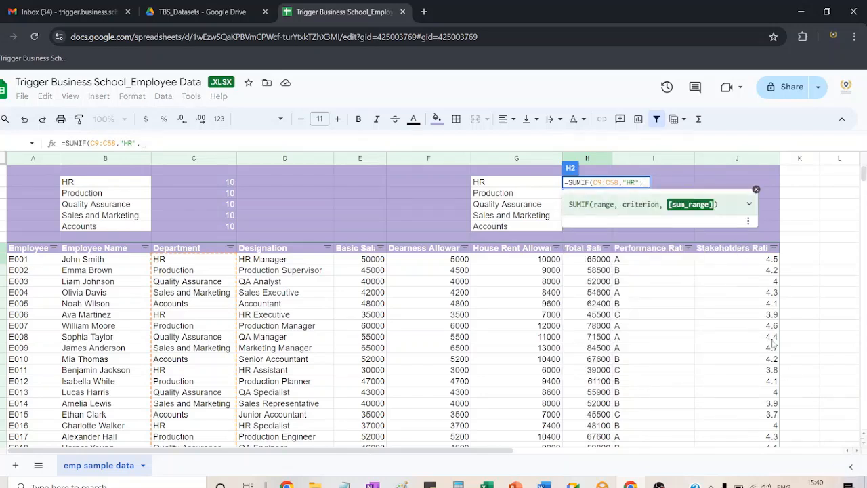
# Complete the HR formula in H2 with the Total Salary cells H9:H58 as the sum range.
pyautogui.click(587, 261)
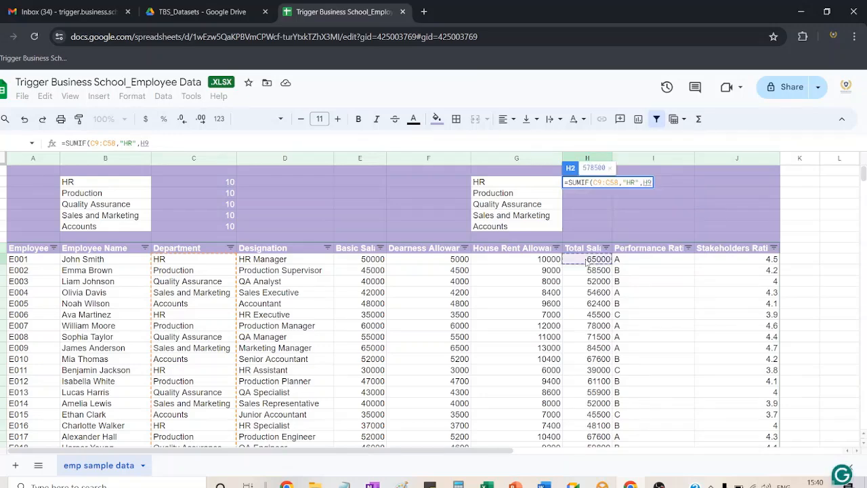
pyautogui.hotkey('ctrl', 'shift', 'Down')
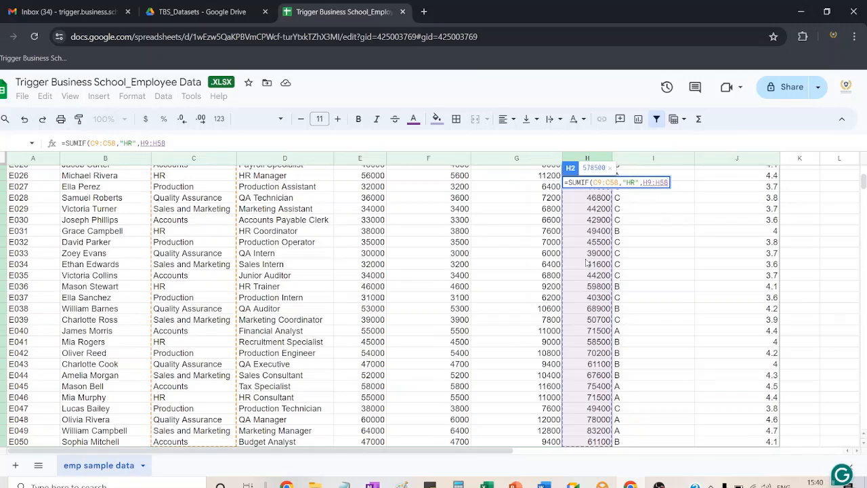
pyautogui.write(')')
pyautogui.press('Return')
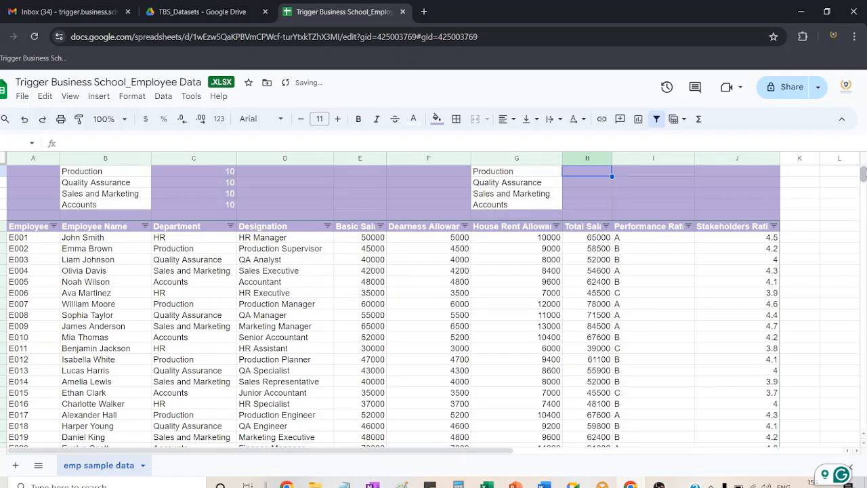
pyautogui.scroll(1, 569, 220)
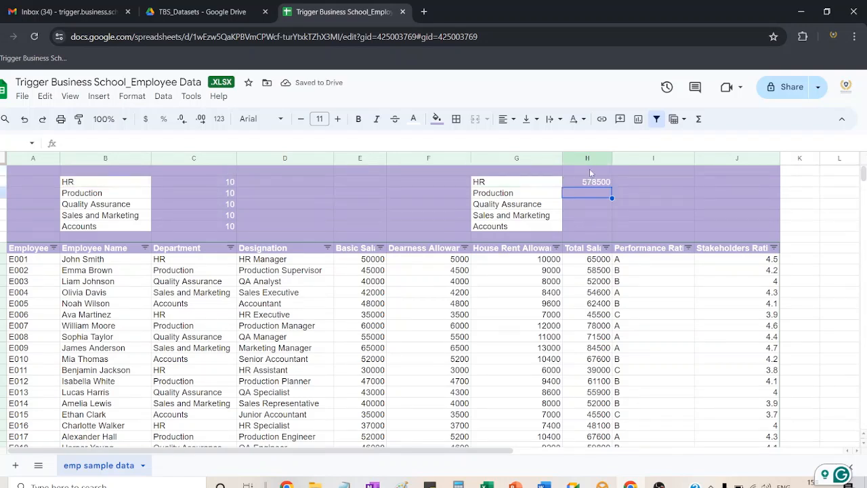
# Begin a SUMIF formula in H3 with C9:C58 as the range and "Production" as the criterion.
pyautogui.moveTo(590, 182); pyautogui.dragTo(589, 225)
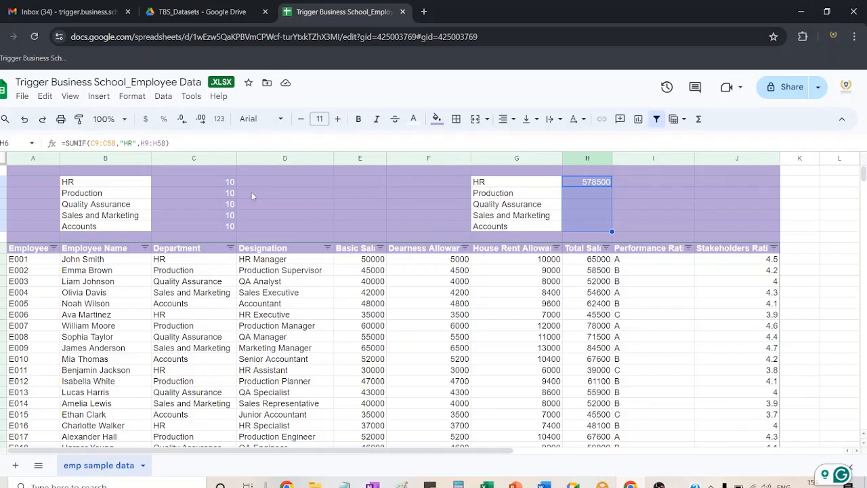
pyautogui.click(584, 195)
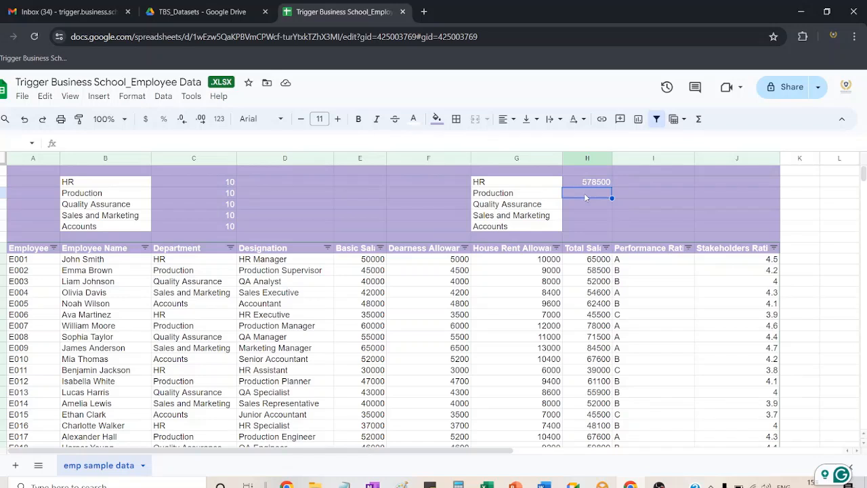
pyautogui.write('=')
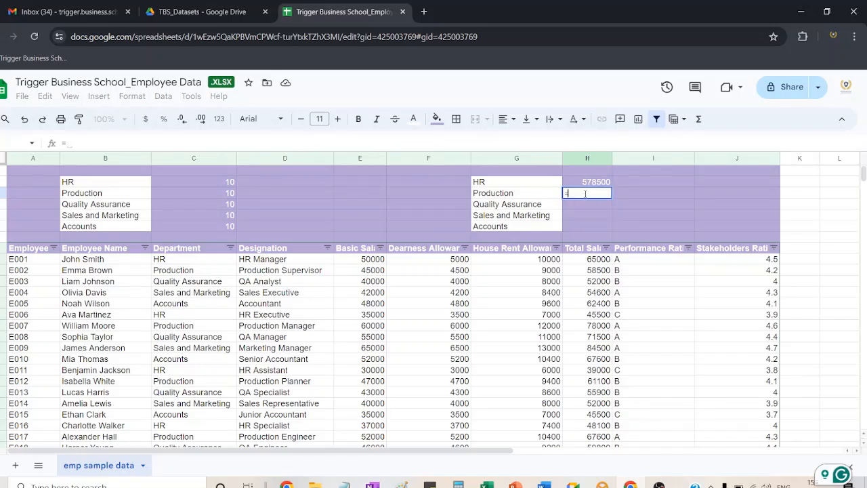
pyautogui.write('sumif')
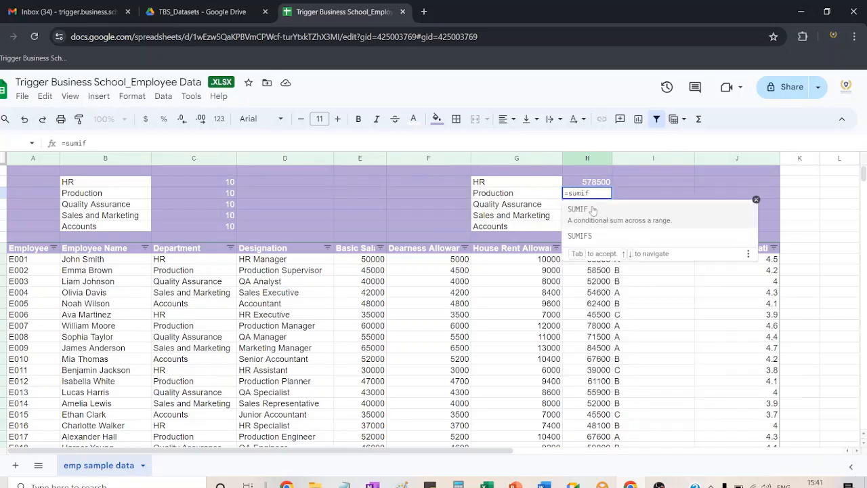
pyautogui.click(592, 211)
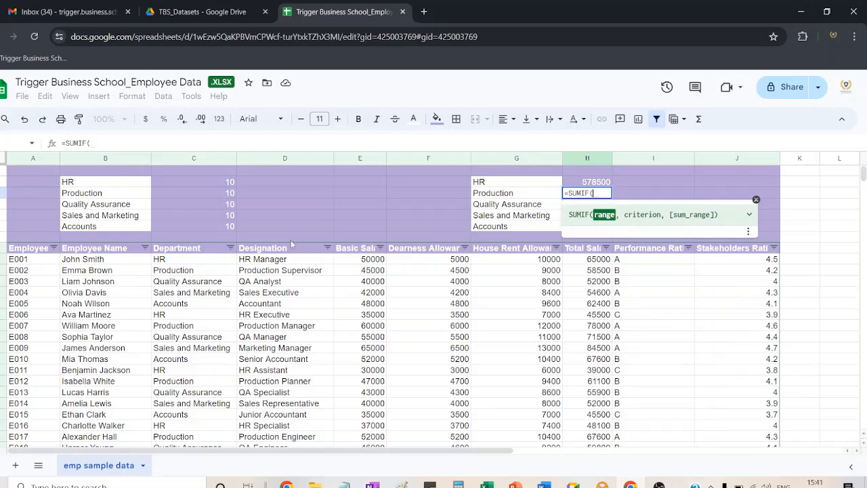
pyautogui.click(195, 262)
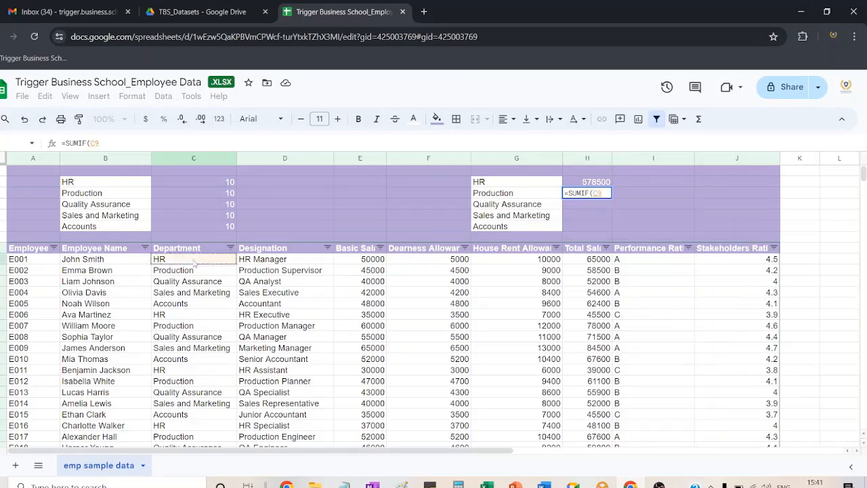
pyautogui.hotkey('ctrl', 'shift', 'Down')
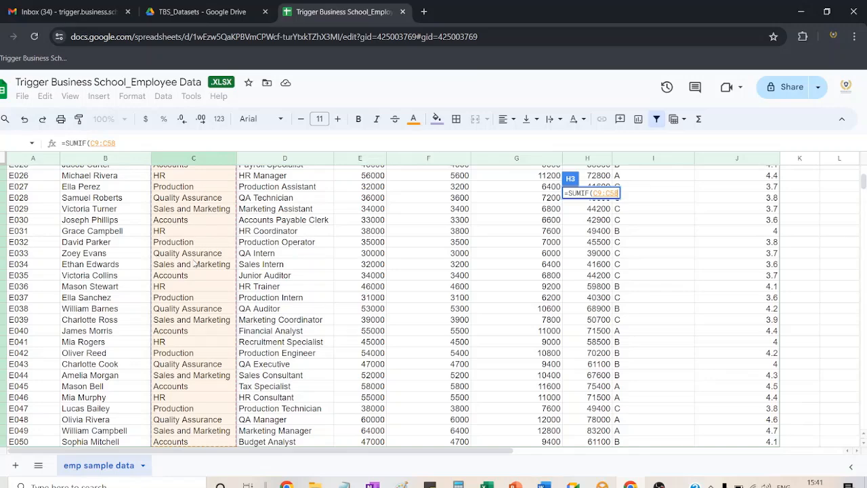
pyautogui.write(',')
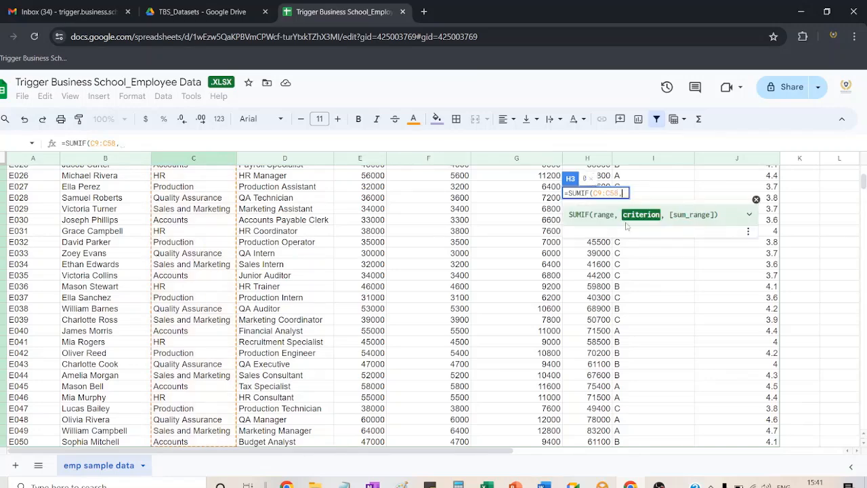
pyautogui.moveTo(862, 182); pyautogui.dragTo(863, 168)
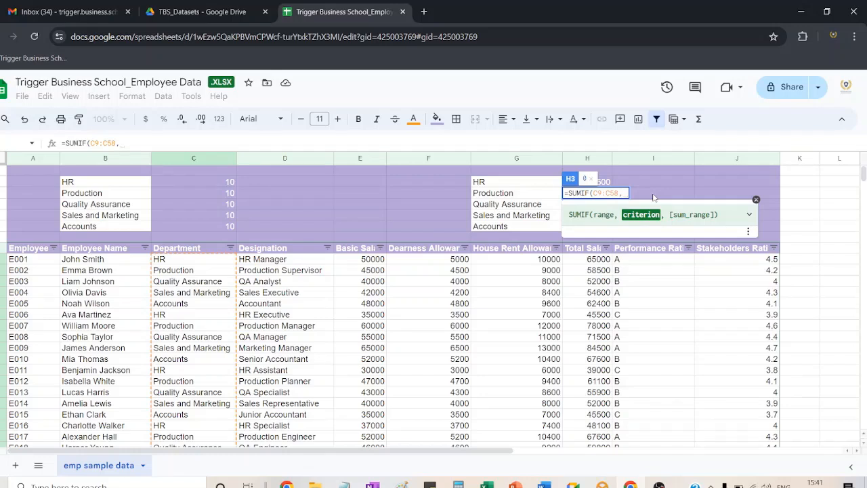
pyautogui.write('"Product')
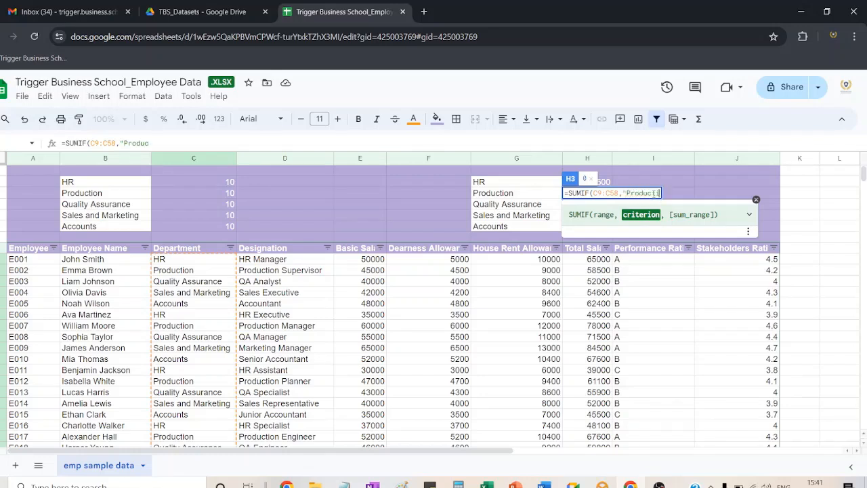
pyautogui.write('ion"')
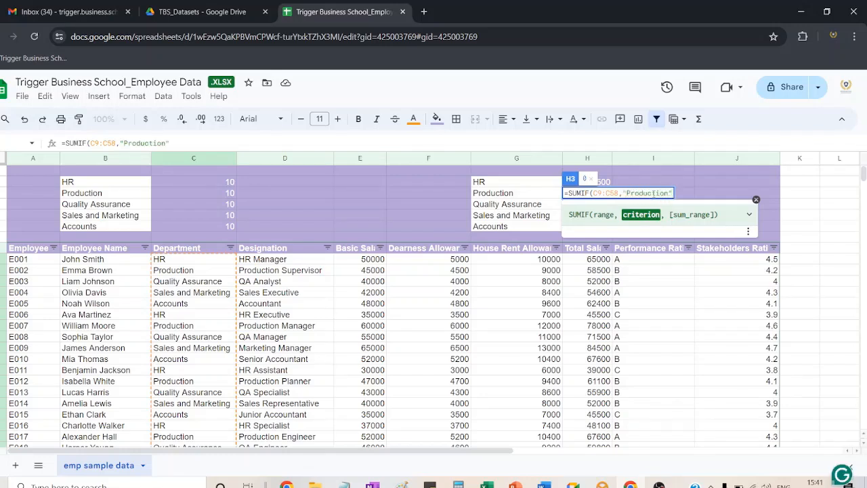
# Complete the Production formula in H3 with H9:H58 as the sum range and decline the suggested autofill for the cells below.
pyautogui.write(',')
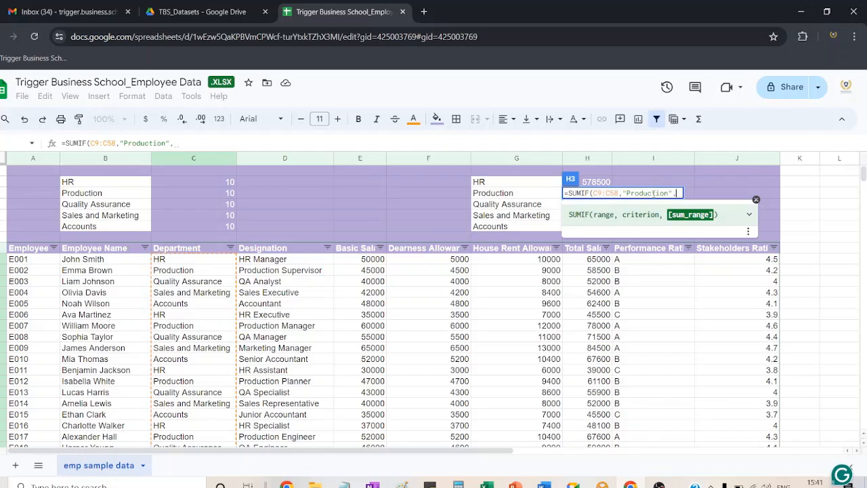
pyautogui.click(595, 261)
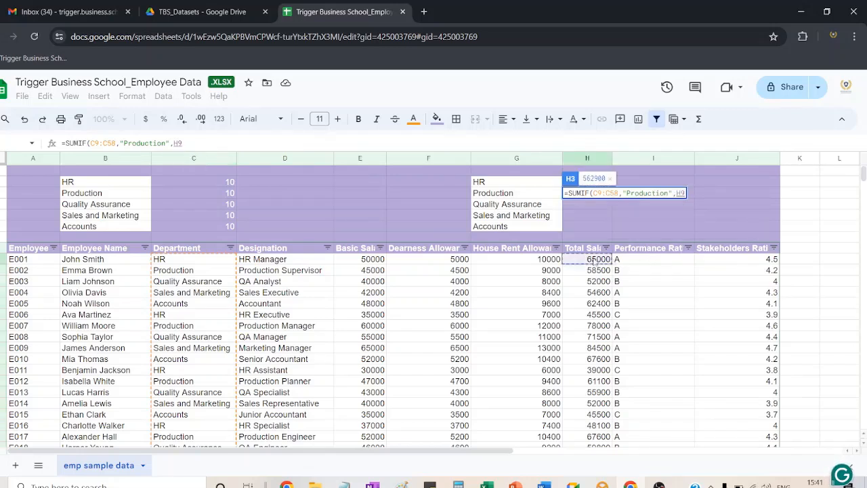
pyautogui.hotkey('ctrl', 'shift', 'Down')
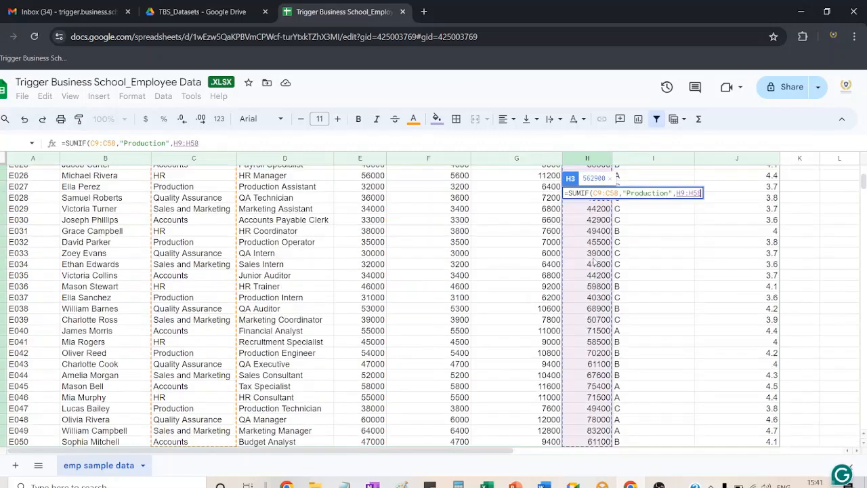
pyautogui.write(')')
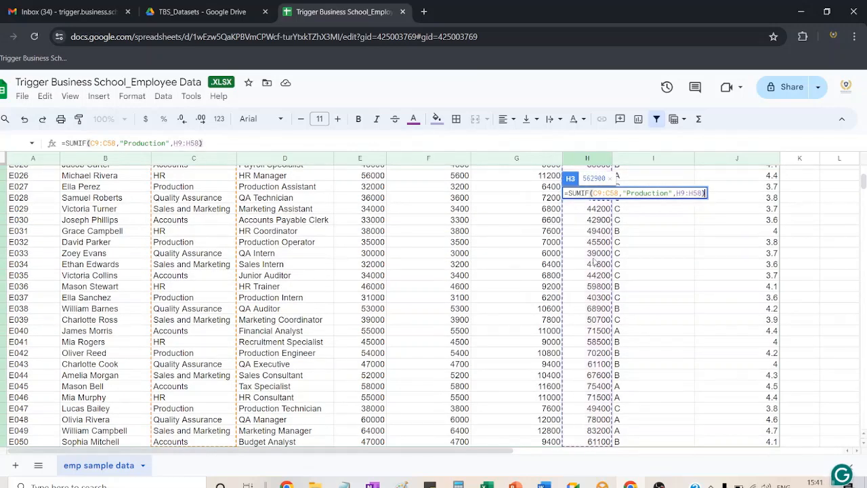
pyautogui.press('Return')
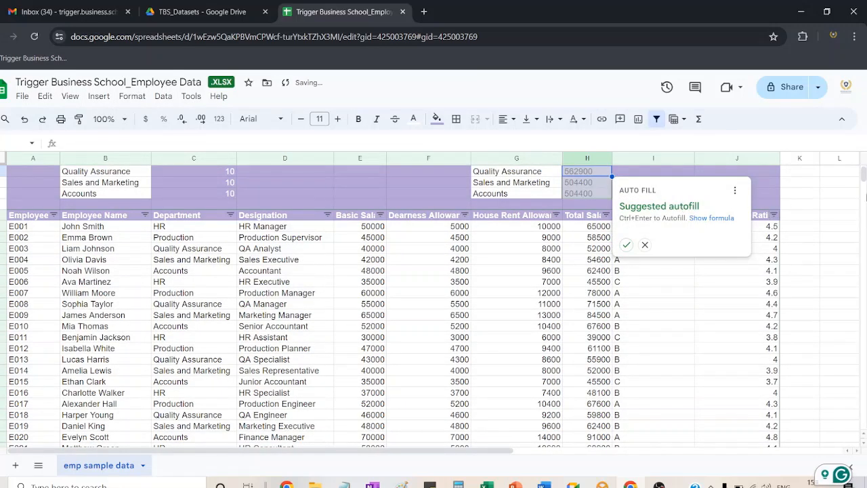
pyautogui.scroll(1, 620, 243)
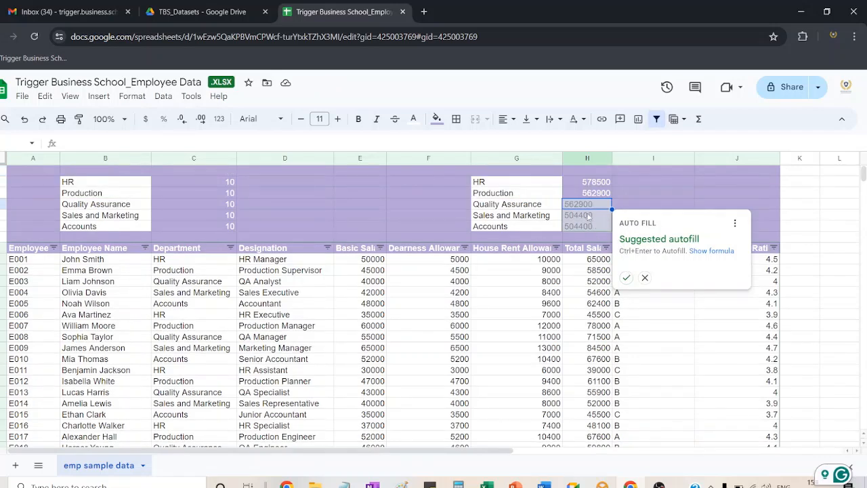
pyautogui.click(645, 278)
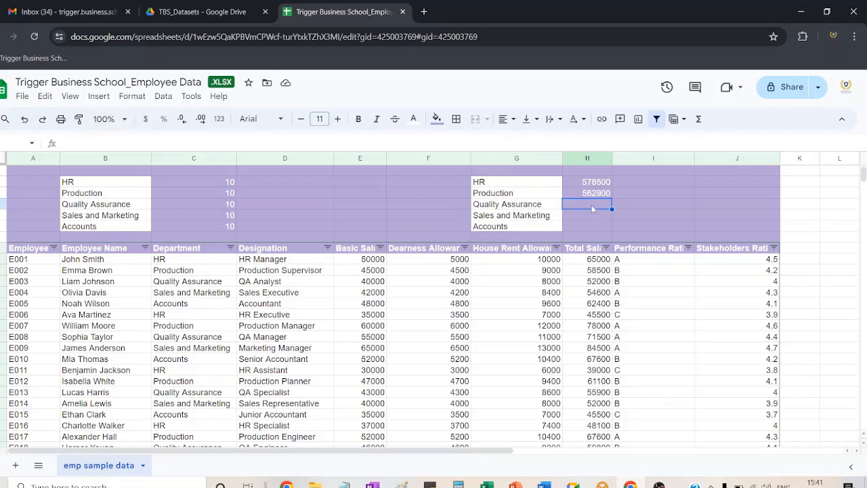
# Begin a SUMIF formula in H4 for Quality Assurance, using the Department cells C9:C58 as the range.
pyautogui.doubleClick(592, 207)
pyautogui.write('=sum')
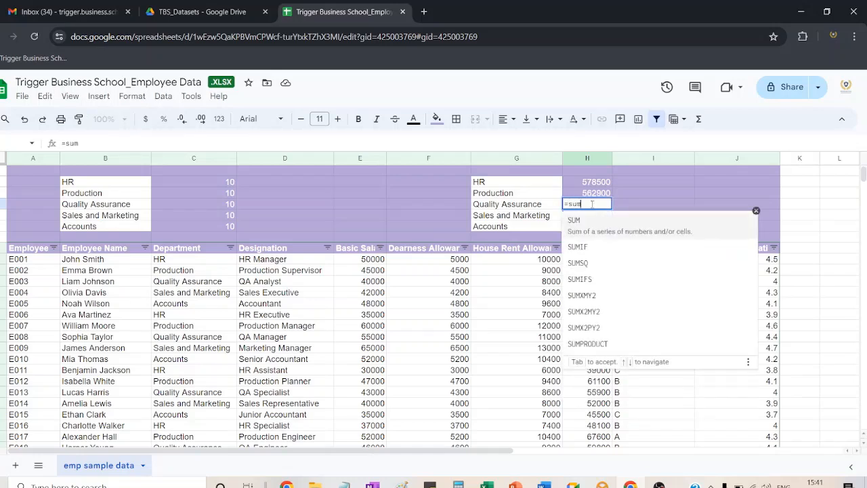
pyautogui.write('if')
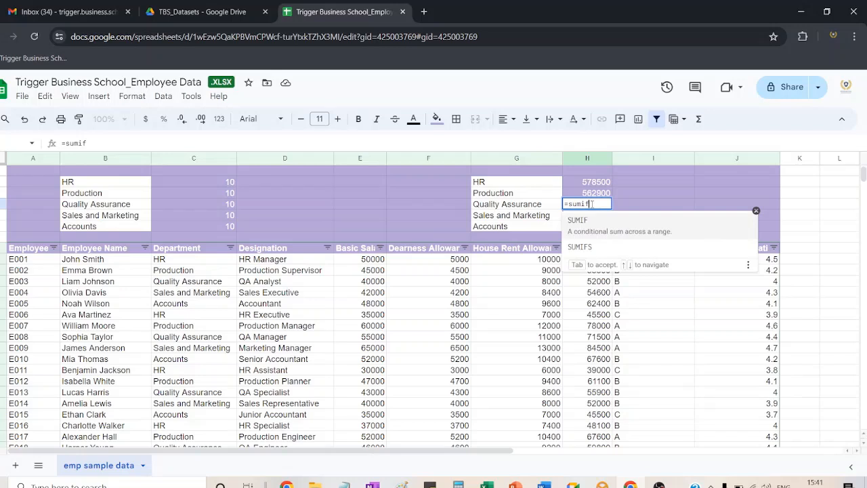
pyautogui.click(594, 227)
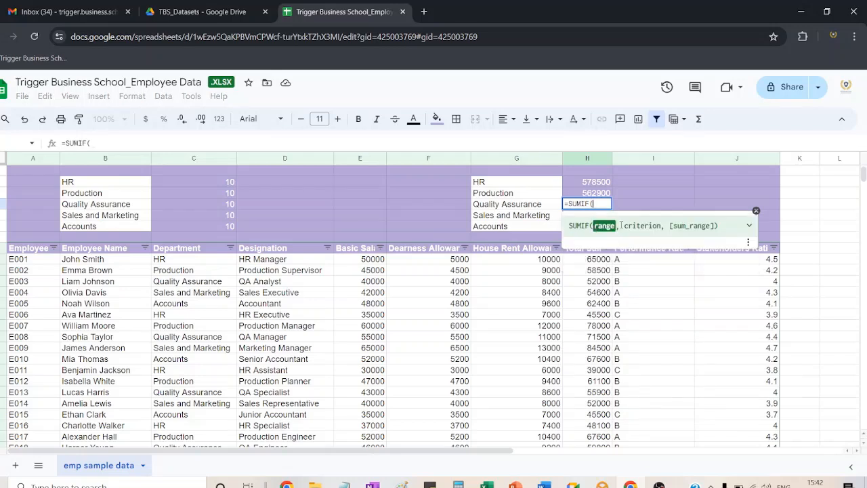
pyautogui.click(202, 262)
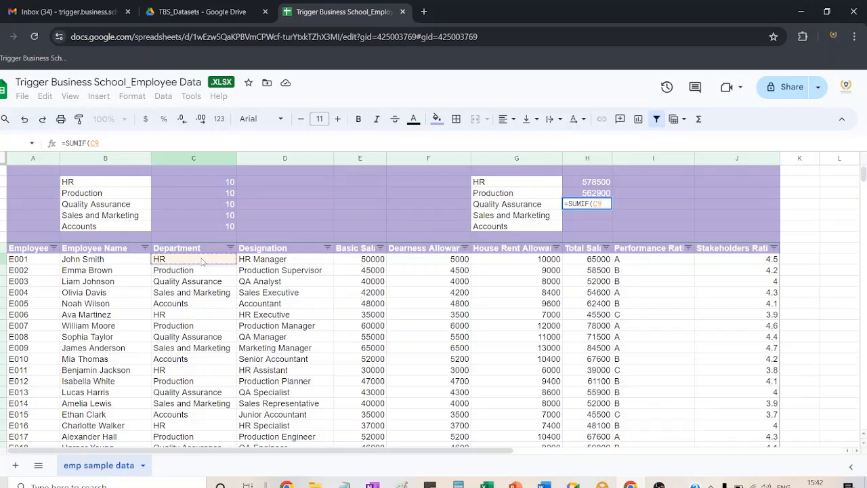
pyautogui.hotkey('ctrl', 'shift', 'Down')
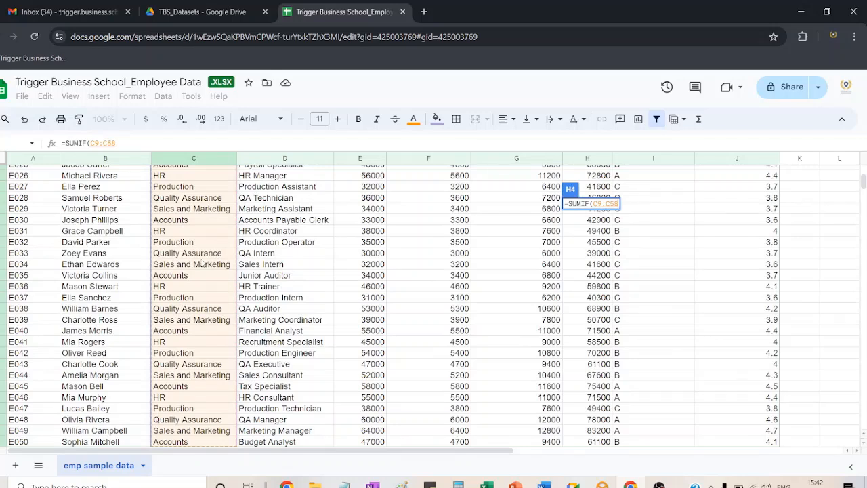
pyautogui.write(',')
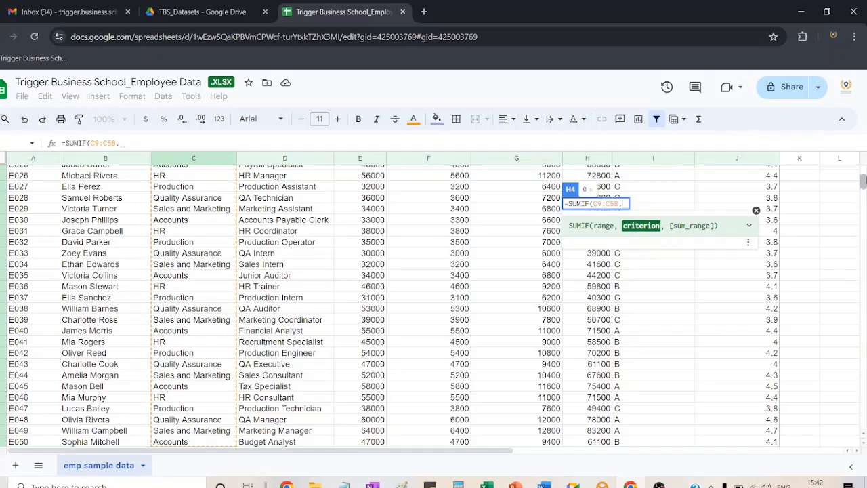
# Add "Quality Assurance" as the criterion in H4 and enter the formula as =SUMIF(C9:C58,"Quality Assurance").
pyautogui.moveTo(862, 180); pyautogui.dragTo(865, 140)
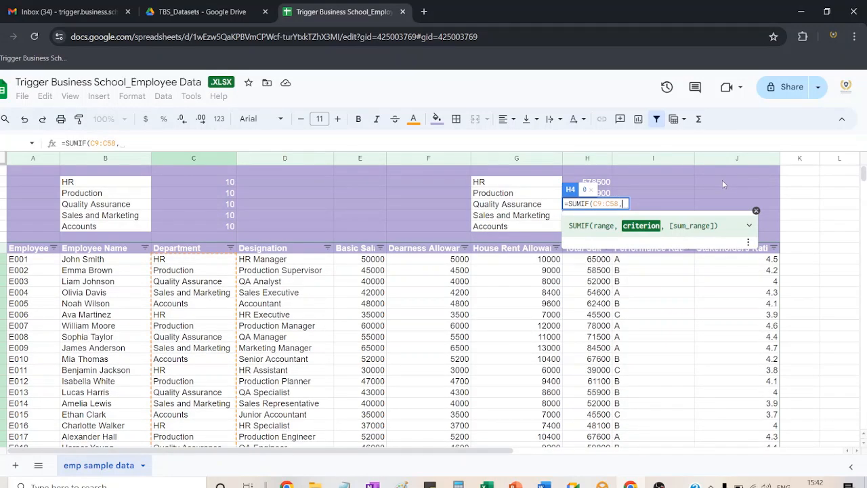
pyautogui.write('"')
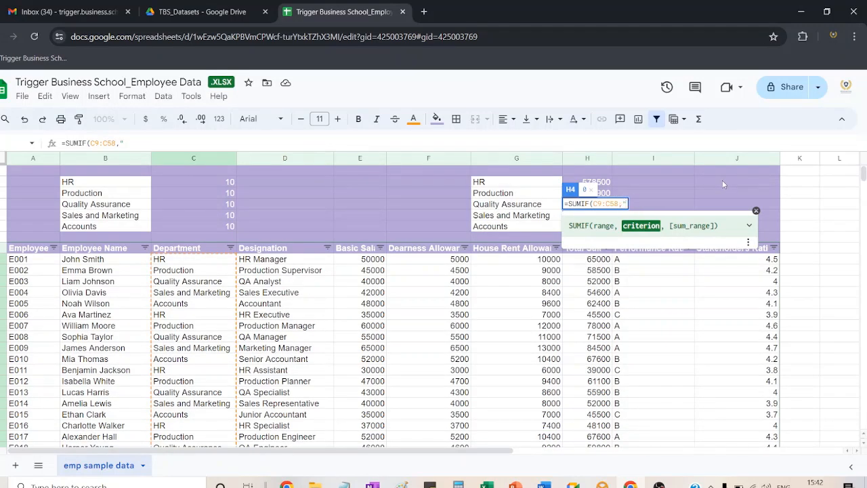
pyautogui.write('Quality A')
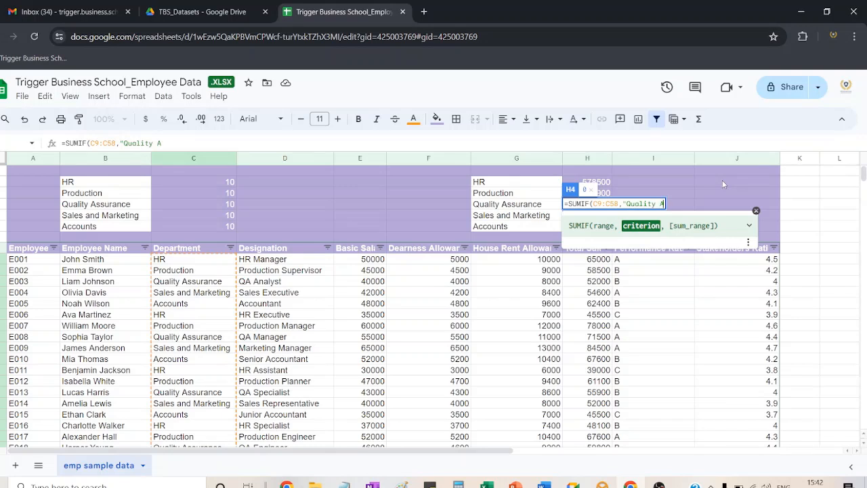
pyautogui.write('ssu')
pyautogui.write('ra')
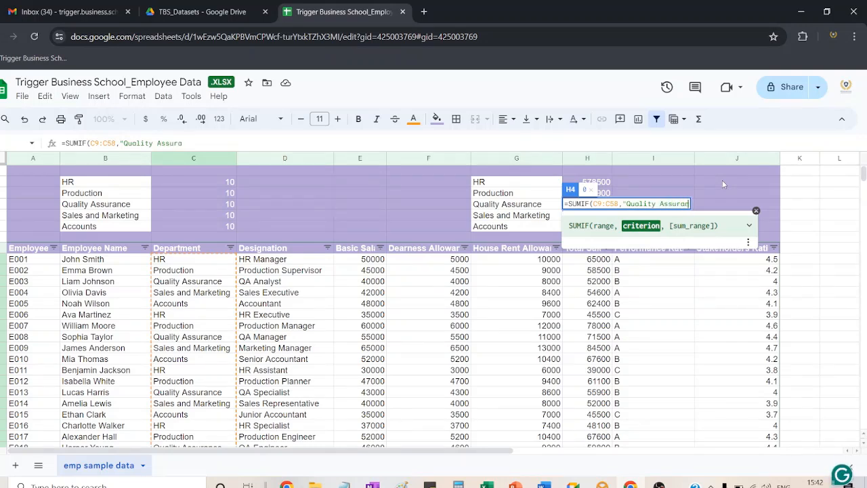
pyautogui.write('nce")')
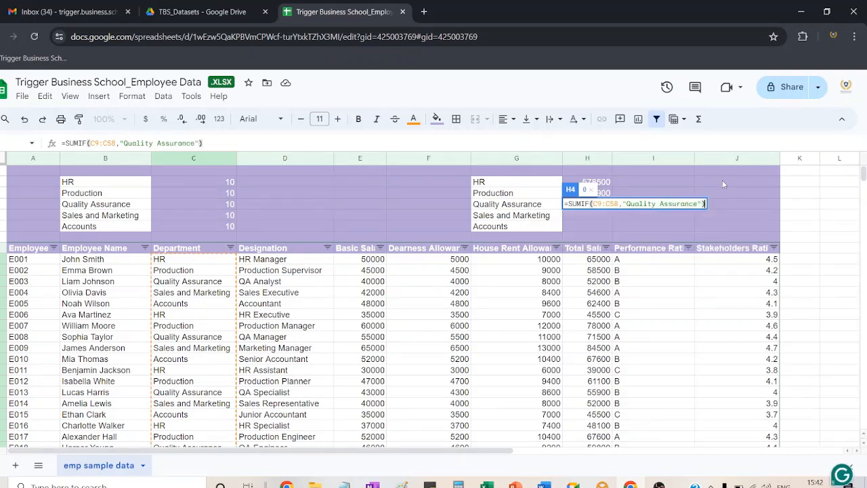
pyautogui.press('Return')
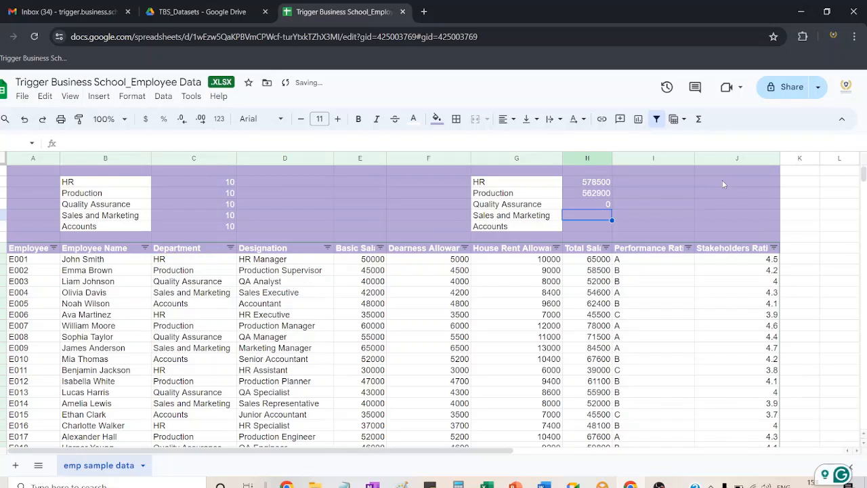
# Add the Total Salary cells H9:H58 as the sum range of the Quality Assurance formula in H4.
pyautogui.click(596, 205)
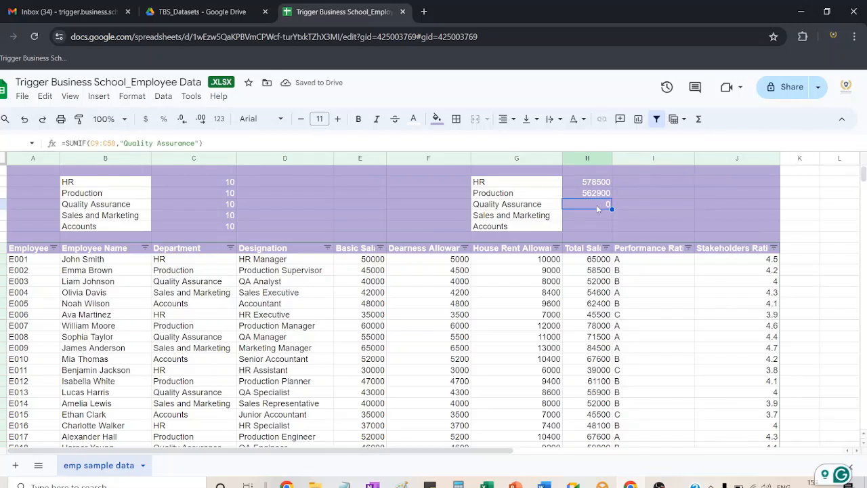
pyautogui.doubleClick(596, 205)
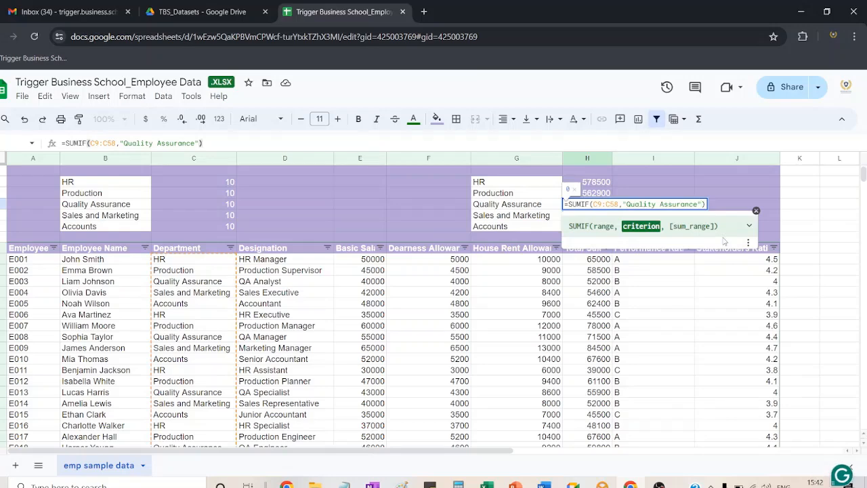
pyautogui.write(',')
pyautogui.click(600, 260)
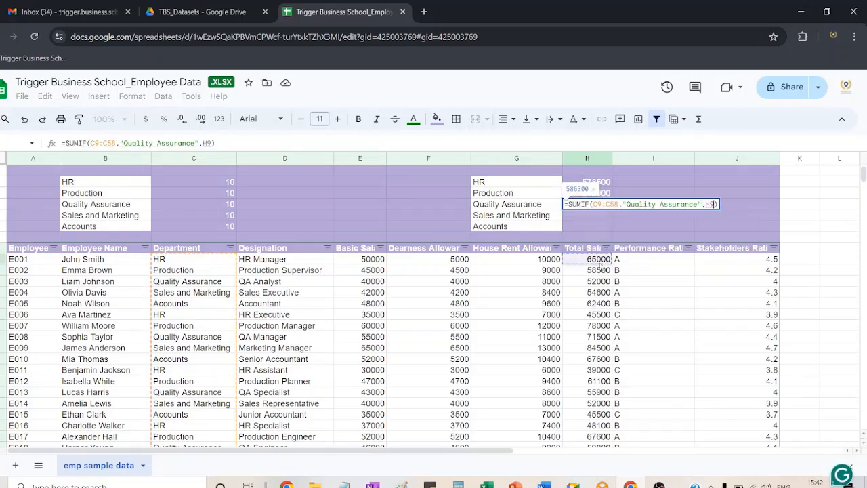
pyautogui.hotkey('ctrl', 'shift', 'Down')
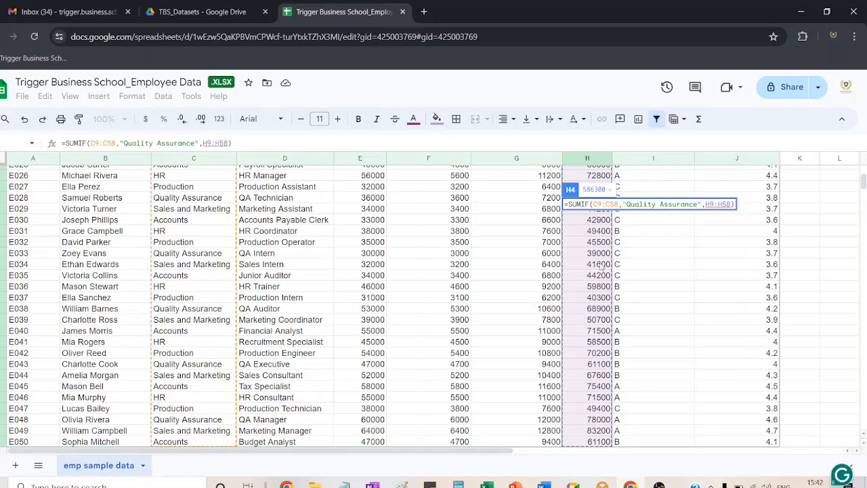
pyautogui.press('Return')
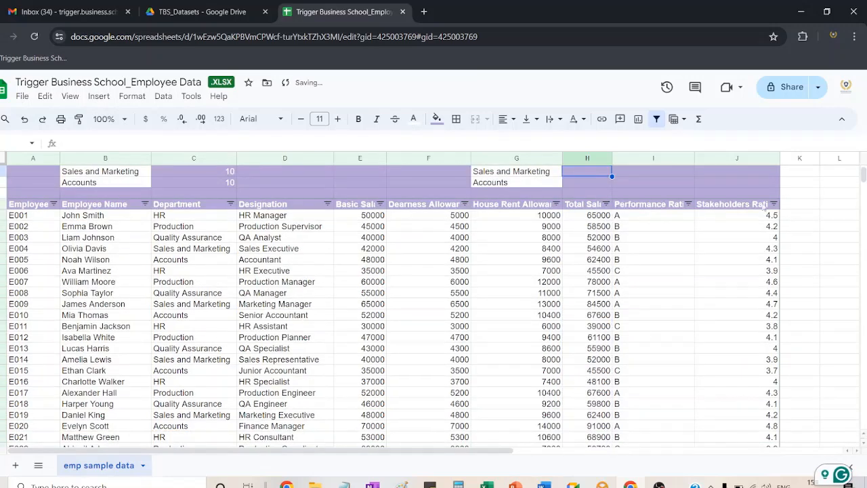
# Begin a SUMIF formula in H5 for Sales and Marketing, using the Department cells C9:C58 as the range.
pyautogui.scroll(2, 571, 242)
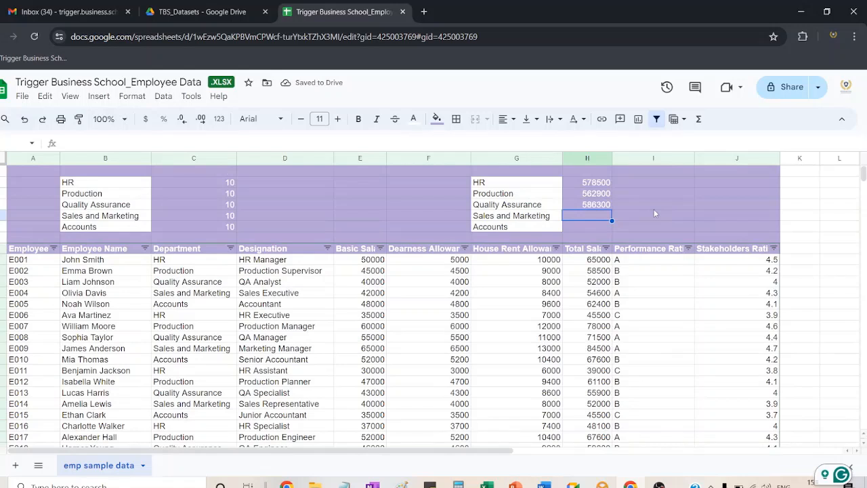
pyautogui.write('=sumif')
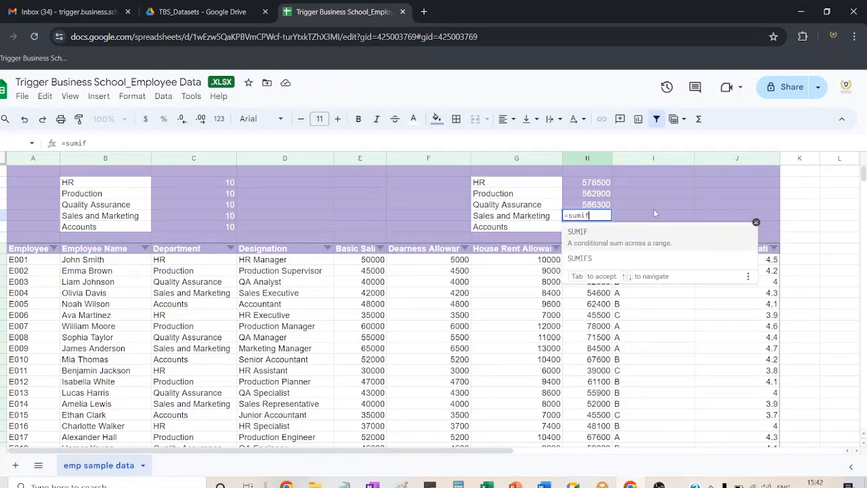
pyautogui.press('Tab')
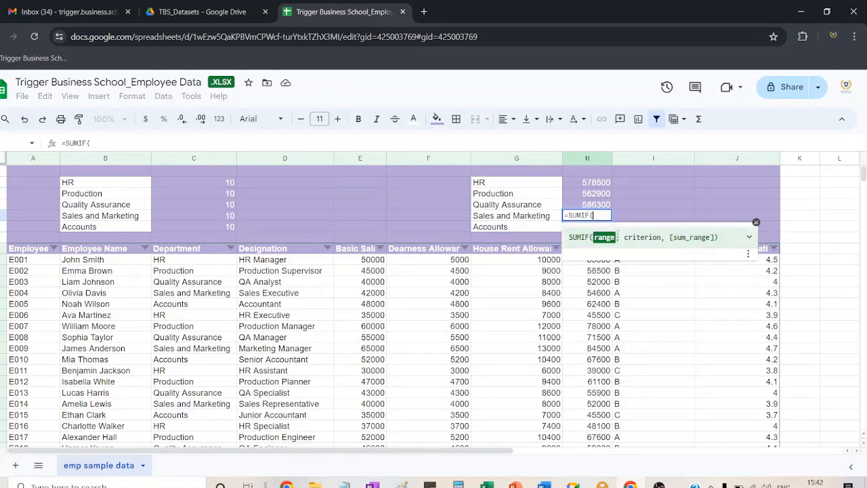
pyautogui.click(205, 264)
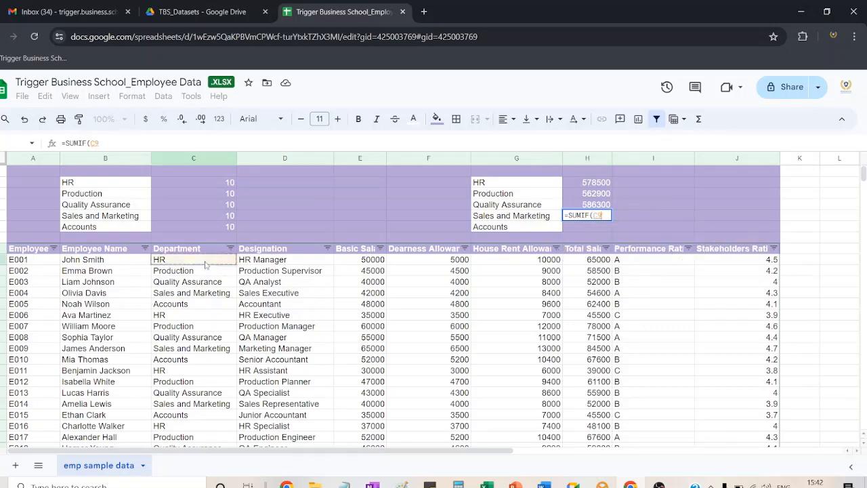
pyautogui.hotkey('ctrl', 'shift', 'Down')
pyautogui.write(',')
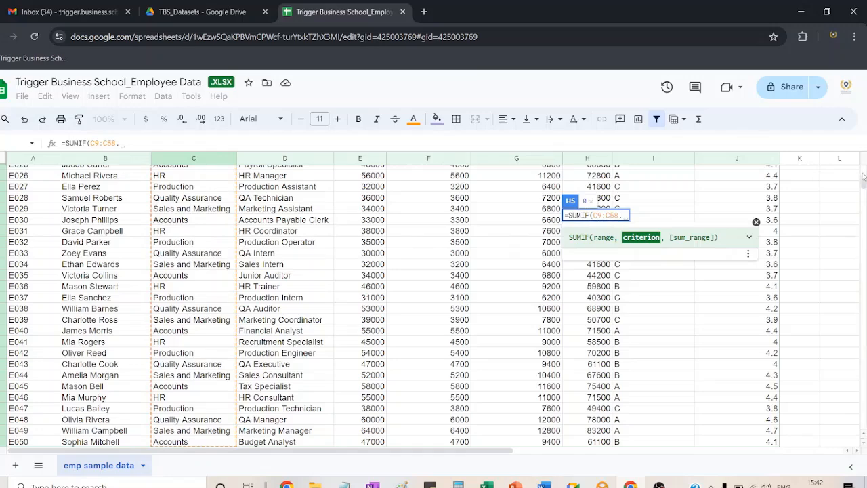
# Add "Sales and Marketing" as the criterion of the SUMIF formula in H5.
pyautogui.moveTo(863, 182); pyautogui.dragTo(866, 163)
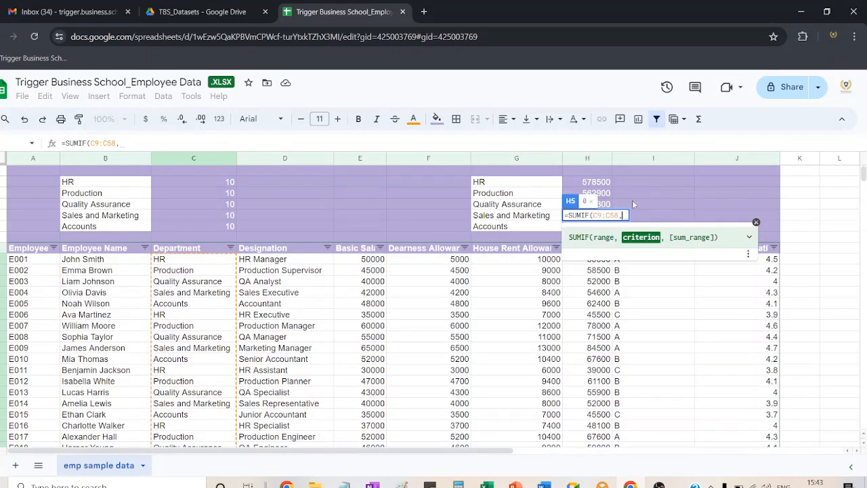
pyautogui.write('"Sa')
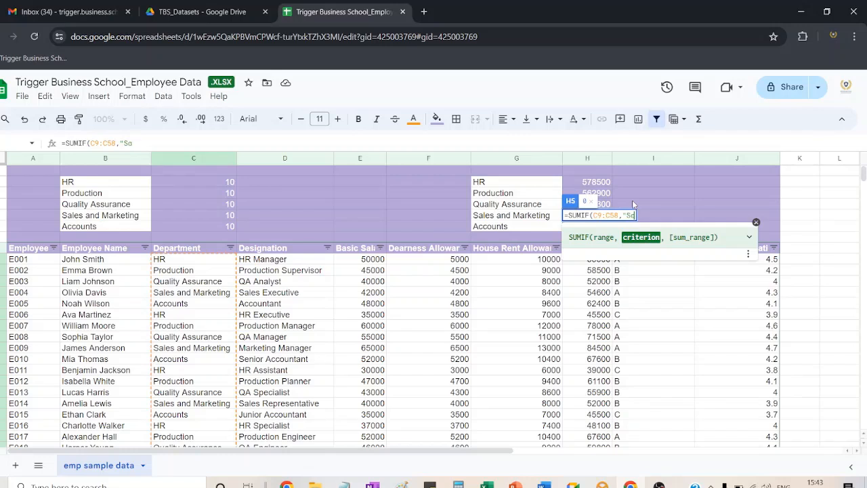
pyautogui.write('les and Marketing')
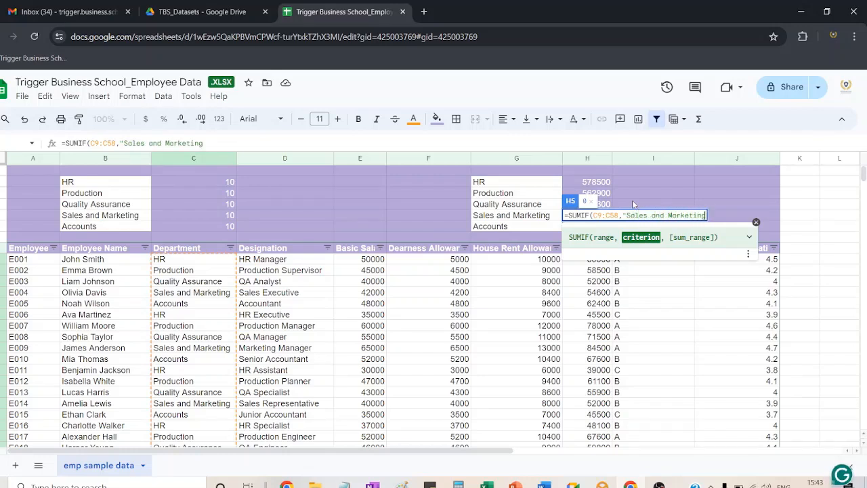
pyautogui.write('",')
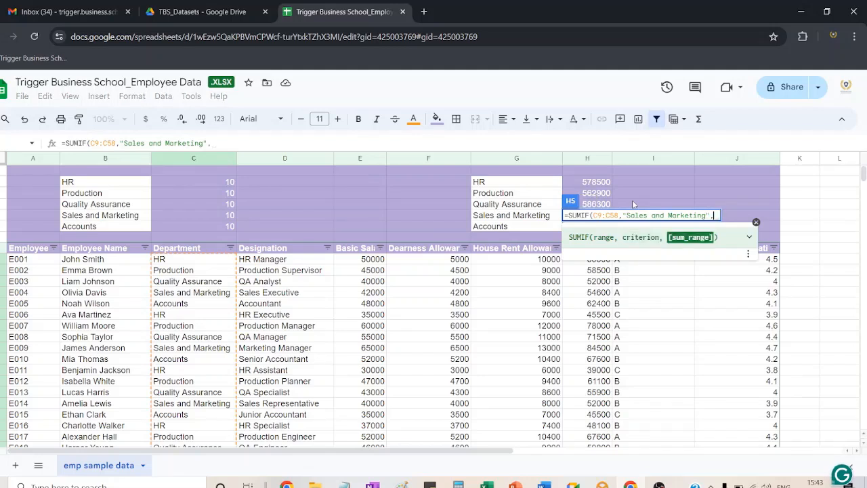
# Complete the Sales and Marketing formula in H5 with the Total Salary cells H9:H58 as the sum range.
pyautogui.click(570, 263)
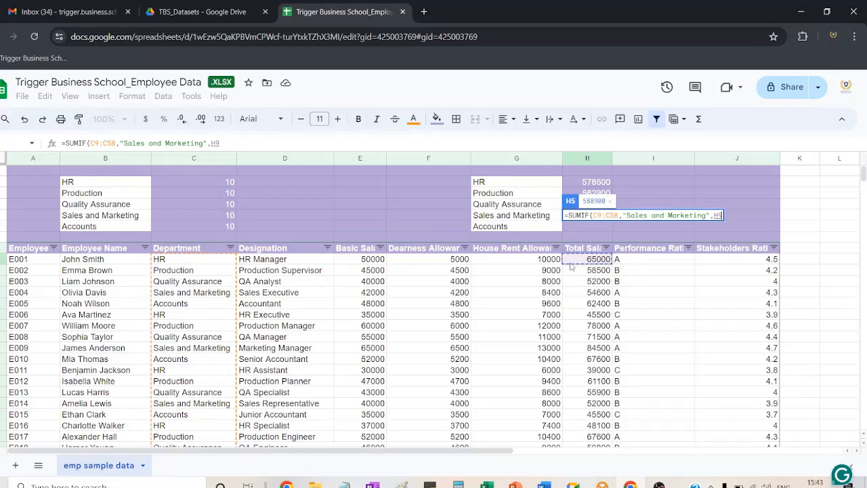
pyautogui.hotkey('ctrl', 'shift', 'Down')
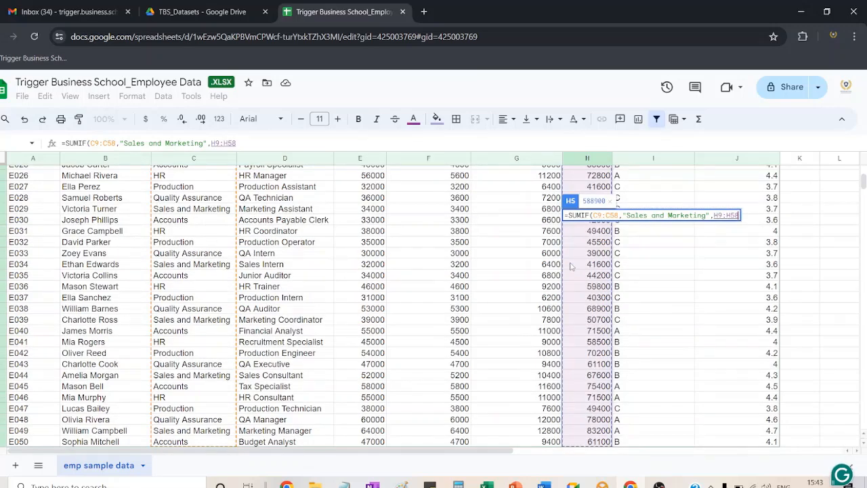
pyautogui.write(')')
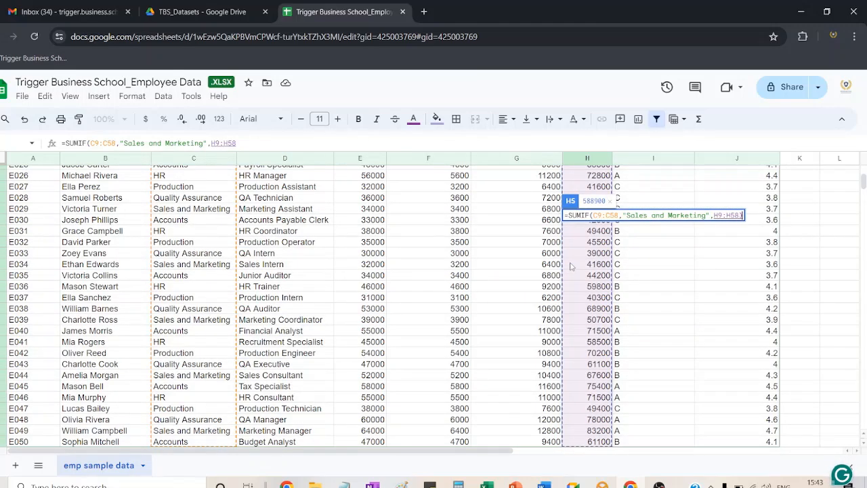
pyautogui.press('Return')
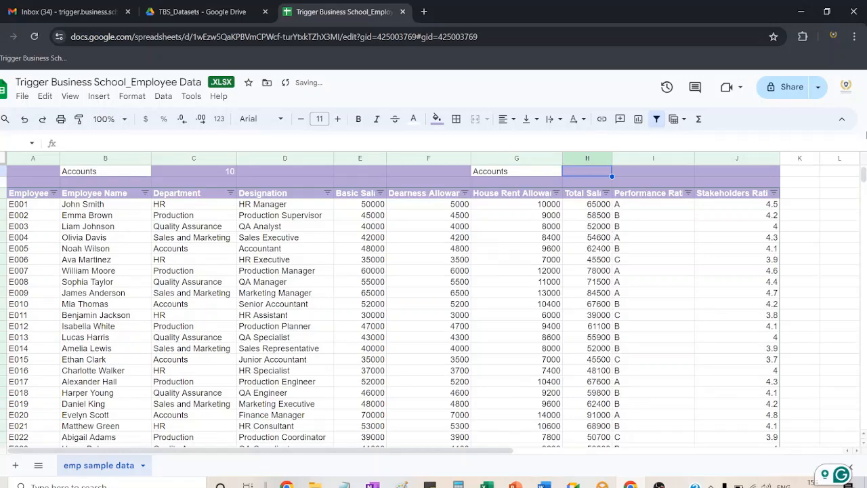
# Begin a SUMIF formula in H6 for Accounts, using the Department cells C9:C58 as the range.
pyautogui.scroll(2, 863, 175)
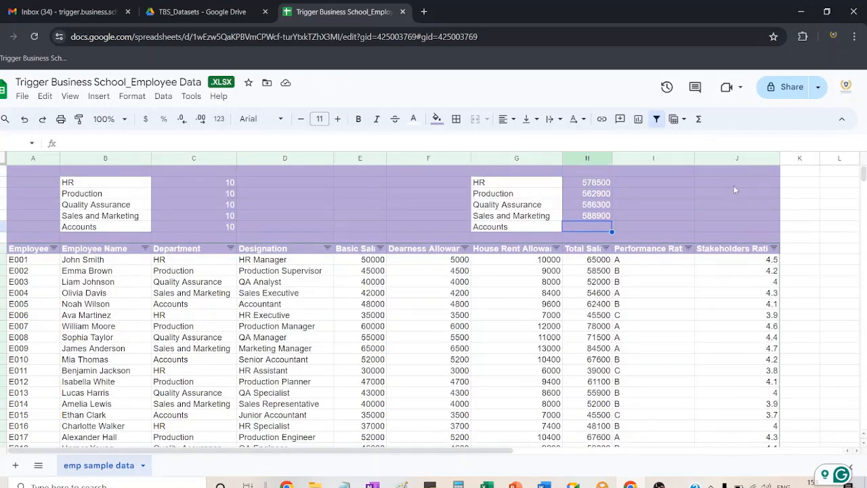
pyautogui.write('=')
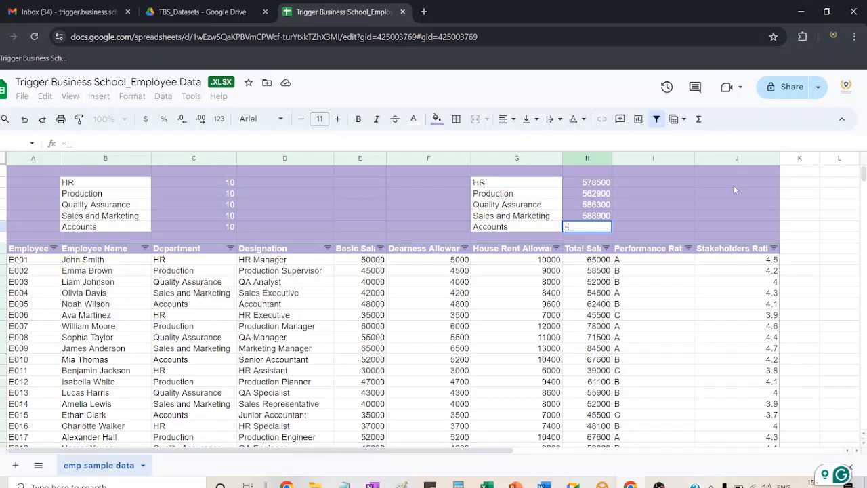
pyautogui.write('c')
pyautogui.press('BackSpace')
pyautogui.write('sumif')
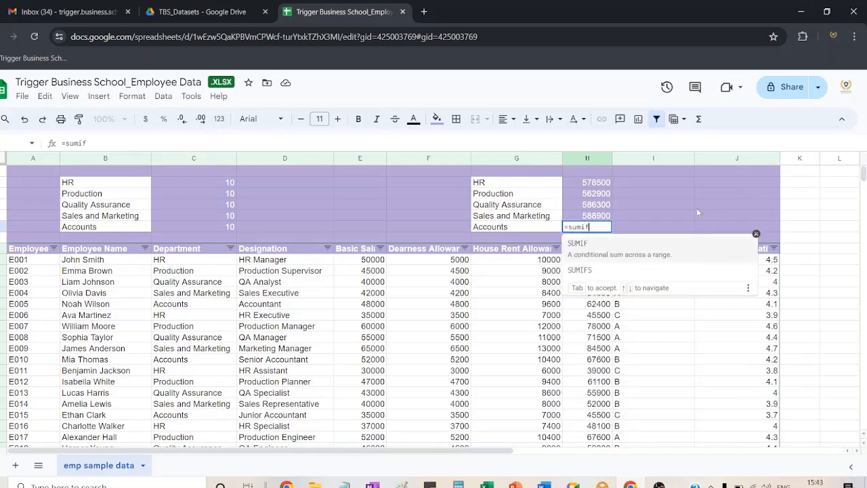
pyautogui.click(649, 248)
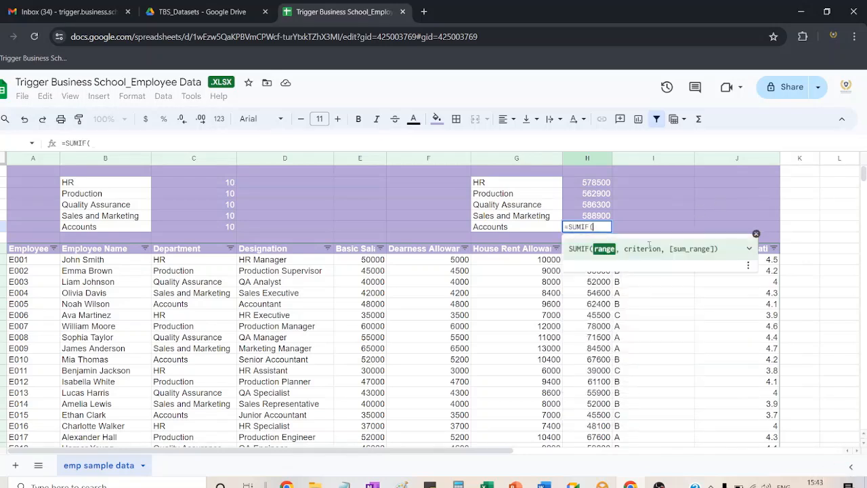
pyautogui.click(203, 262)
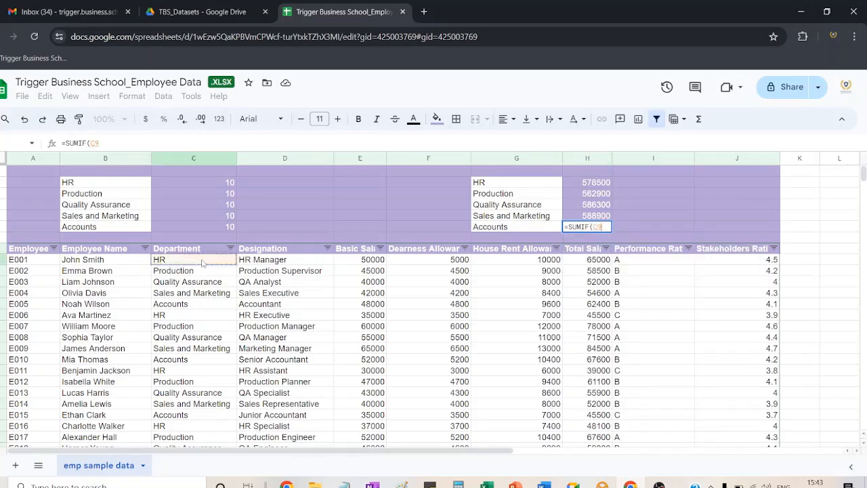
pyautogui.hotkey('ctrl', 'shift', 'Down')
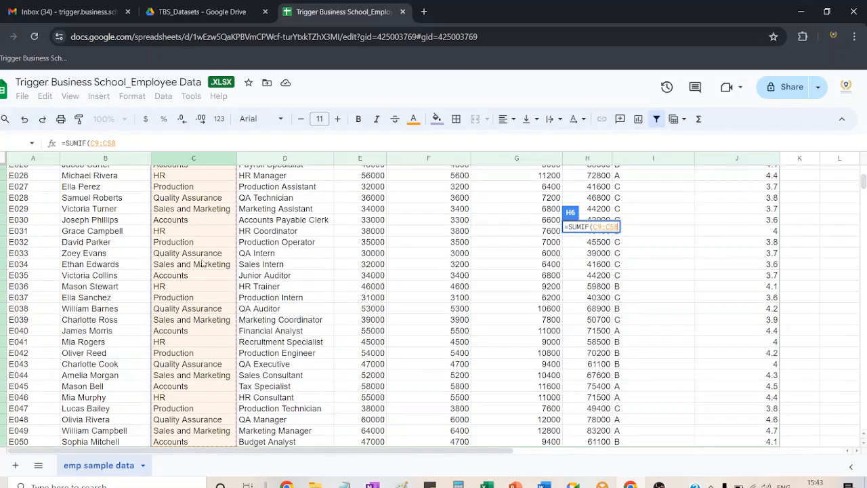
pyautogui.write(',')
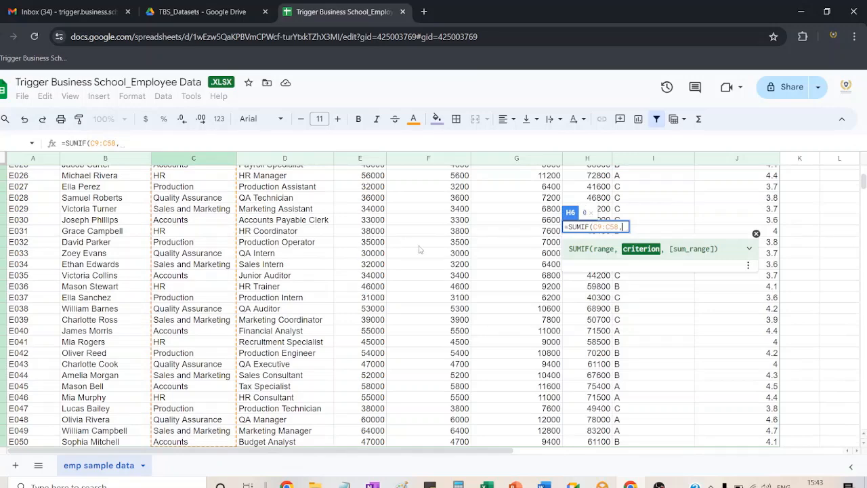
# Add "Accounts" as the criterion of the SUMIF formula in H6.
pyautogui.scroll(10, 863, 181)
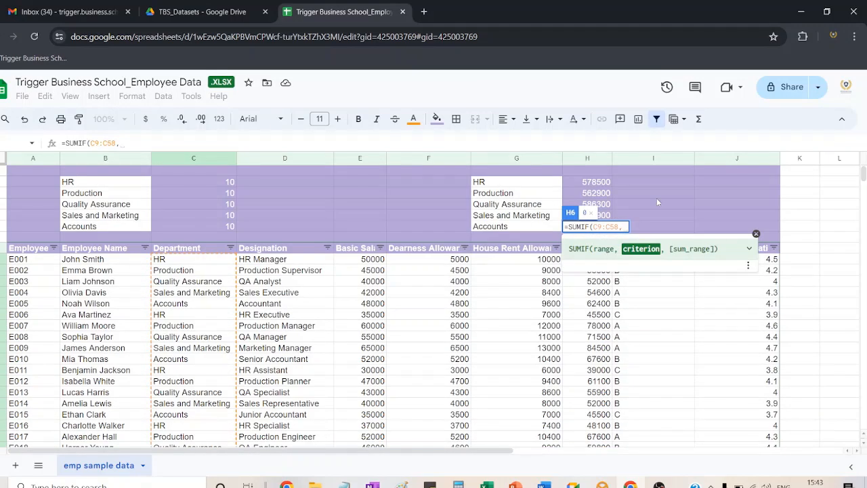
pyautogui.write('"Ac')
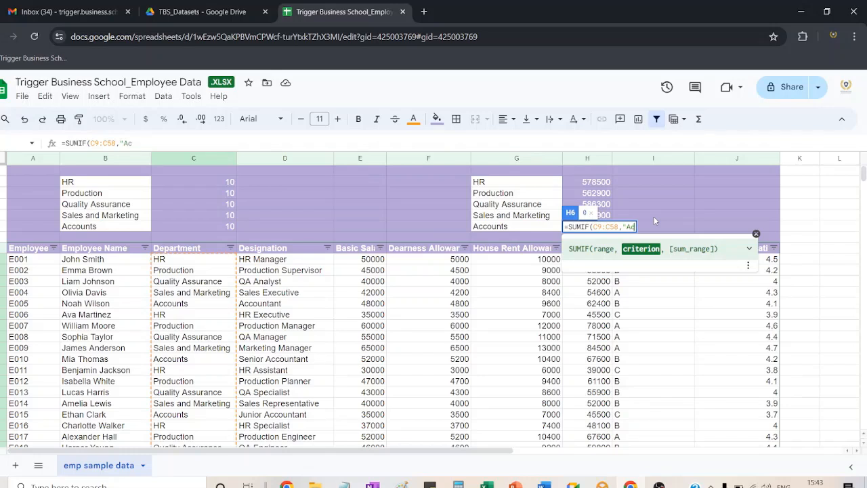
pyautogui.write('counts",')
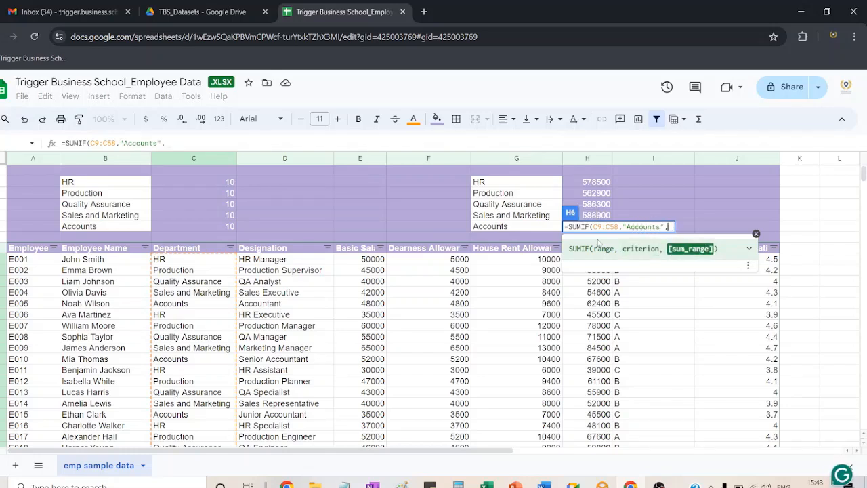
# Complete the Accounts formula in H6 with the Total Salary cells H9:H58 as the sum range.
pyautogui.click(556, 261)
pyautogui.press('Right')
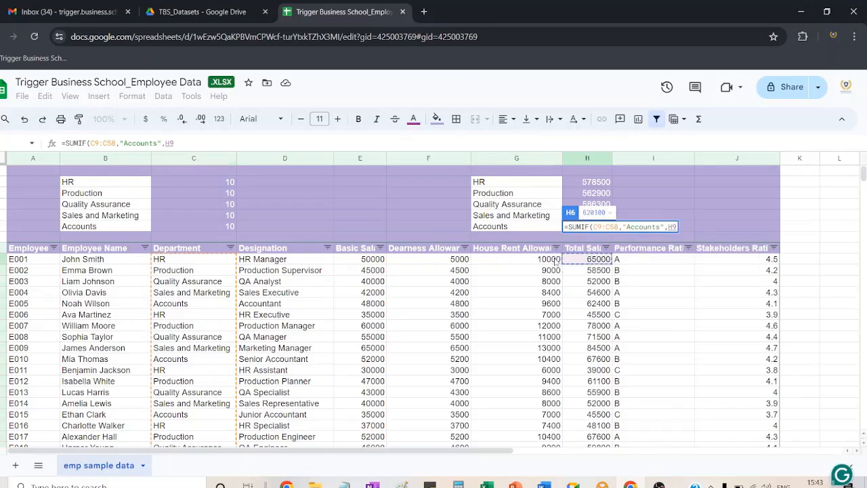
pyautogui.hotkey('ctrl', 'shift', 'Down')
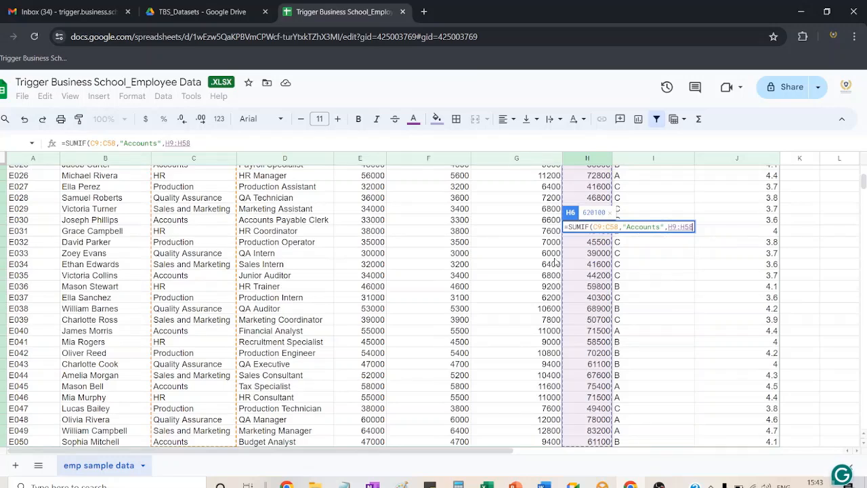
pyautogui.press('Return')
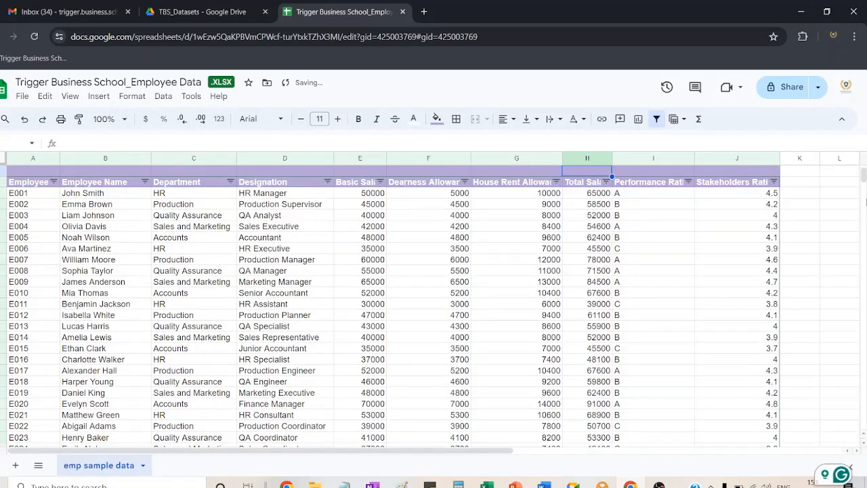
pyautogui.moveTo(863, 175); pyautogui.dragTo(864, 165)
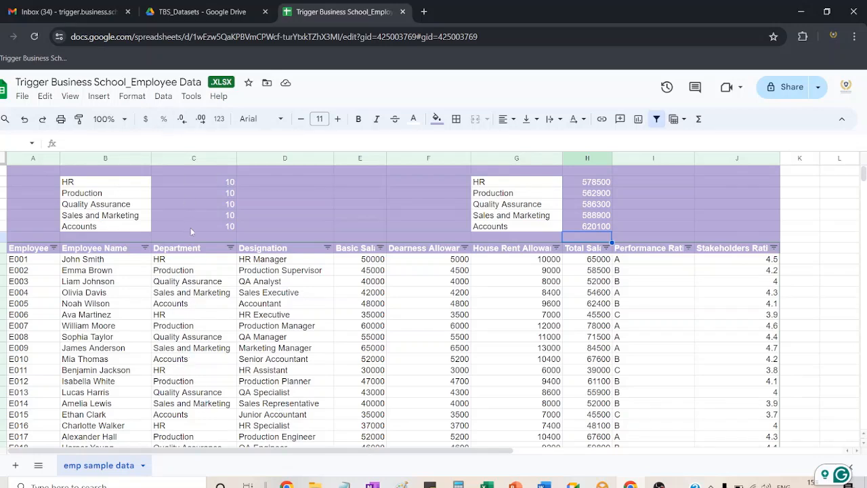
# Change the department in C14, the HR Executive's row, to Accounts.
pyautogui.click(195, 316)
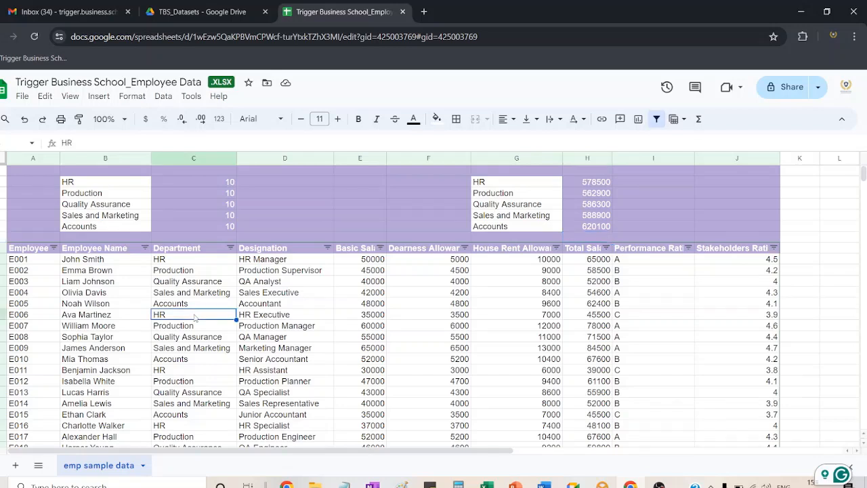
pyautogui.write('Acc')
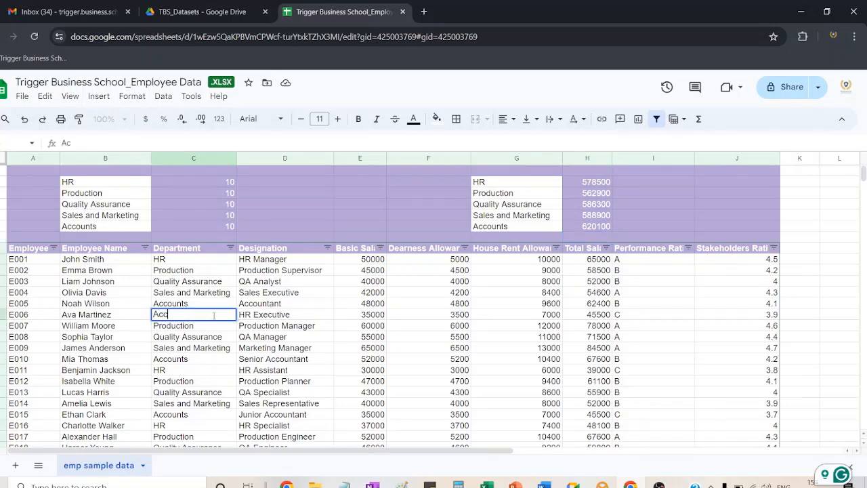
pyautogui.press('Return')
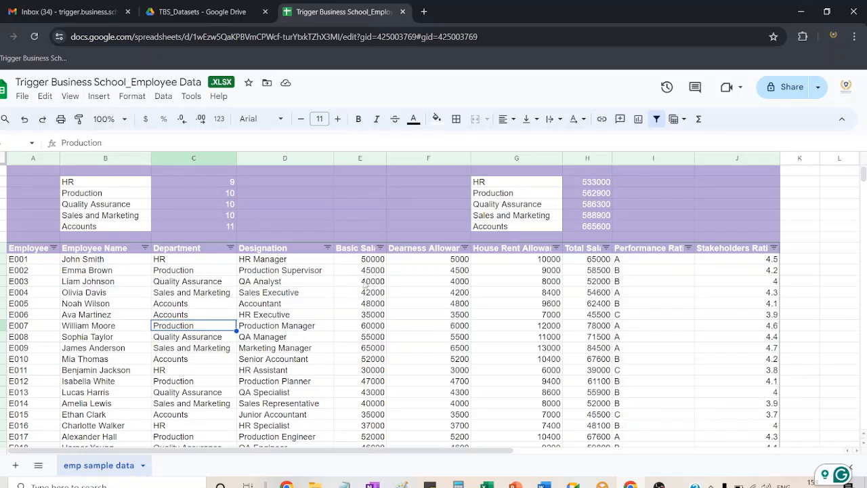
# Set the Basic Salary in E11, the first QA Analyst's row, to 50000.
pyautogui.click(371, 282)
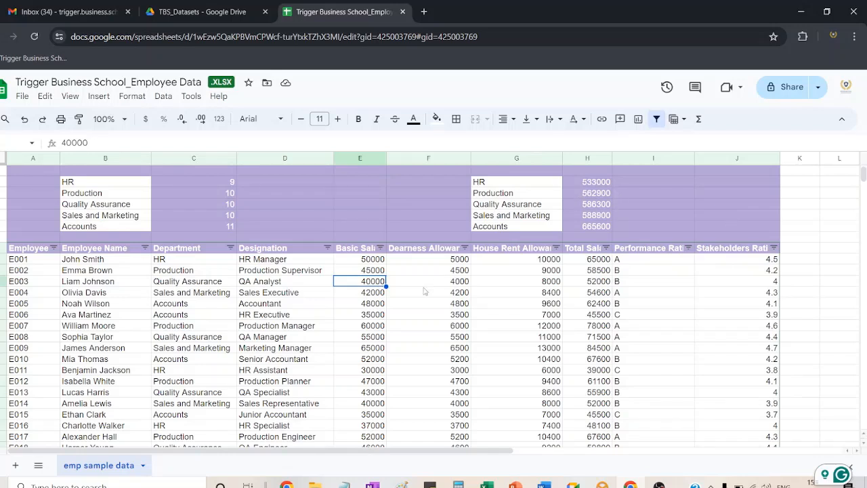
pyautogui.write('50000')
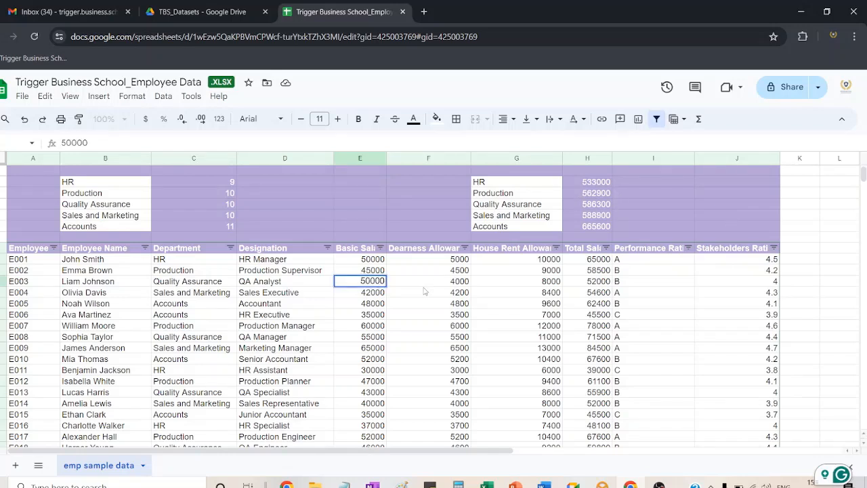
pyautogui.press('Return')
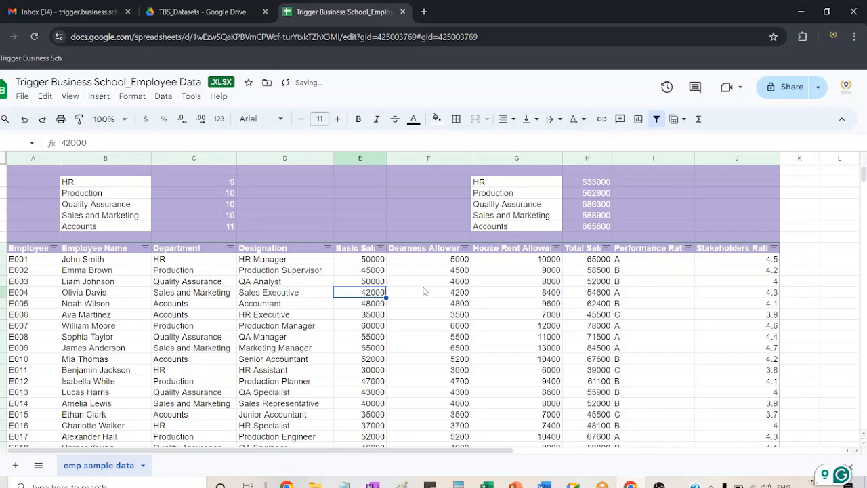
# Replace the fixed Total Salary in H11 with the suggested formula =SUM(E11:G11).
pyautogui.click(364, 284)
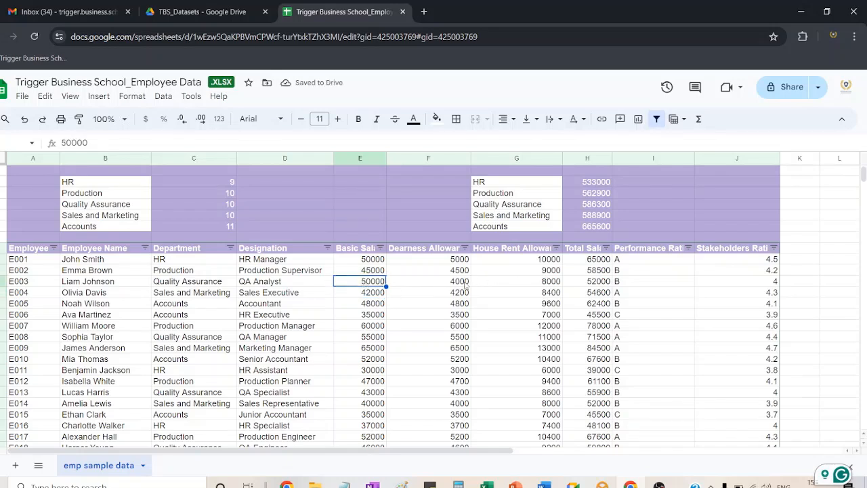
pyautogui.click(592, 281)
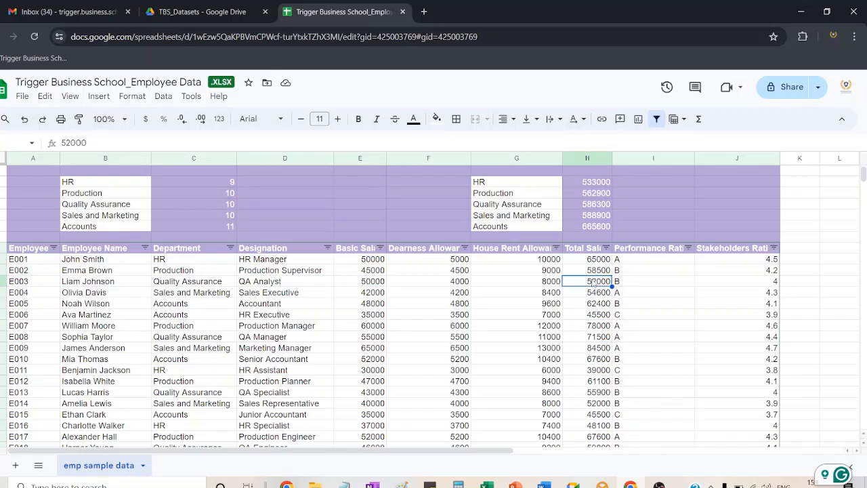
pyautogui.write('=')
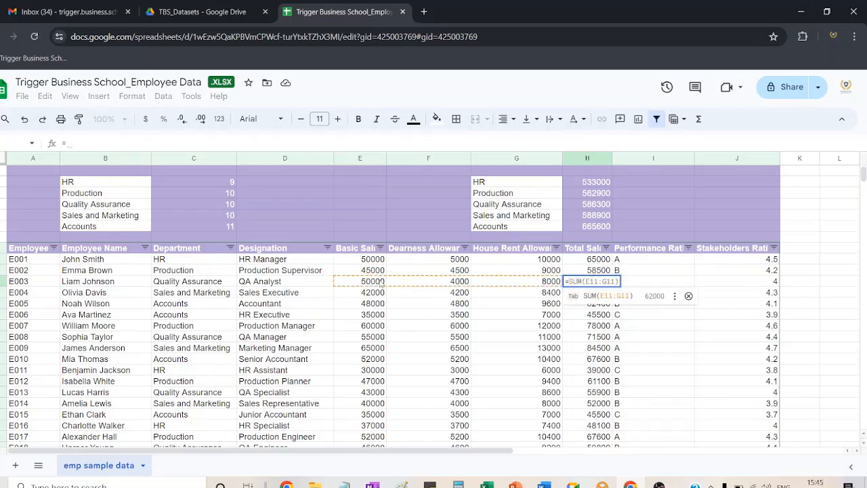
pyautogui.press('Tab')
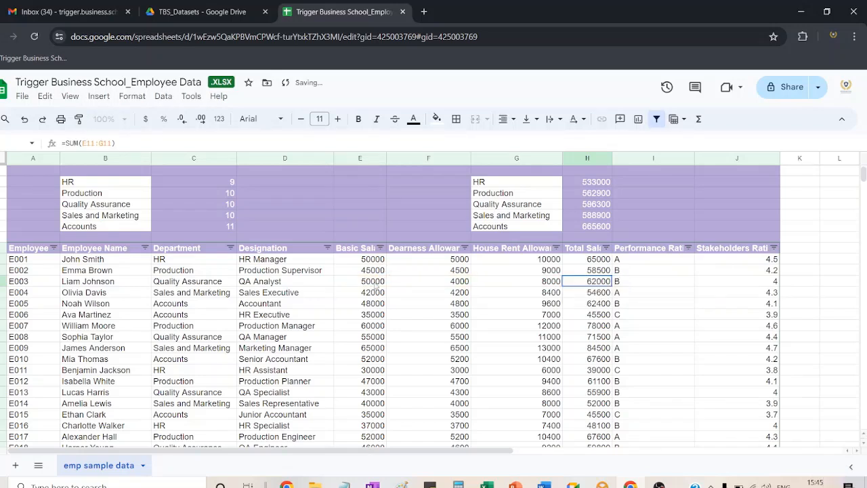